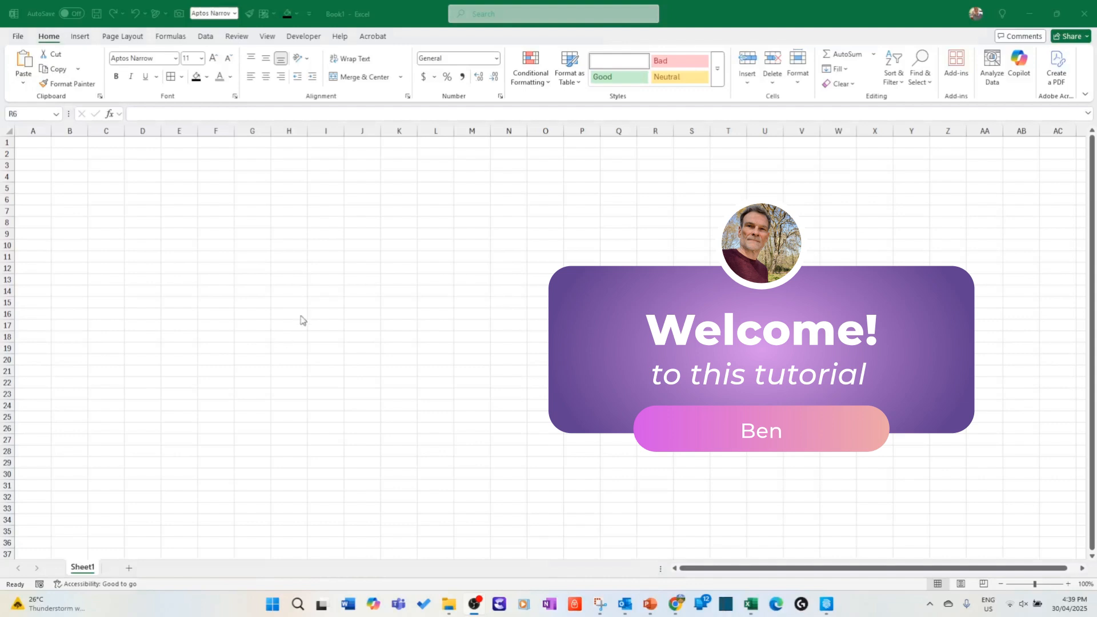
Step: Narrow columns F through L and apply white outline and inside borders to the range F6:L14
left_click_drag(216, 131, 397, 132)
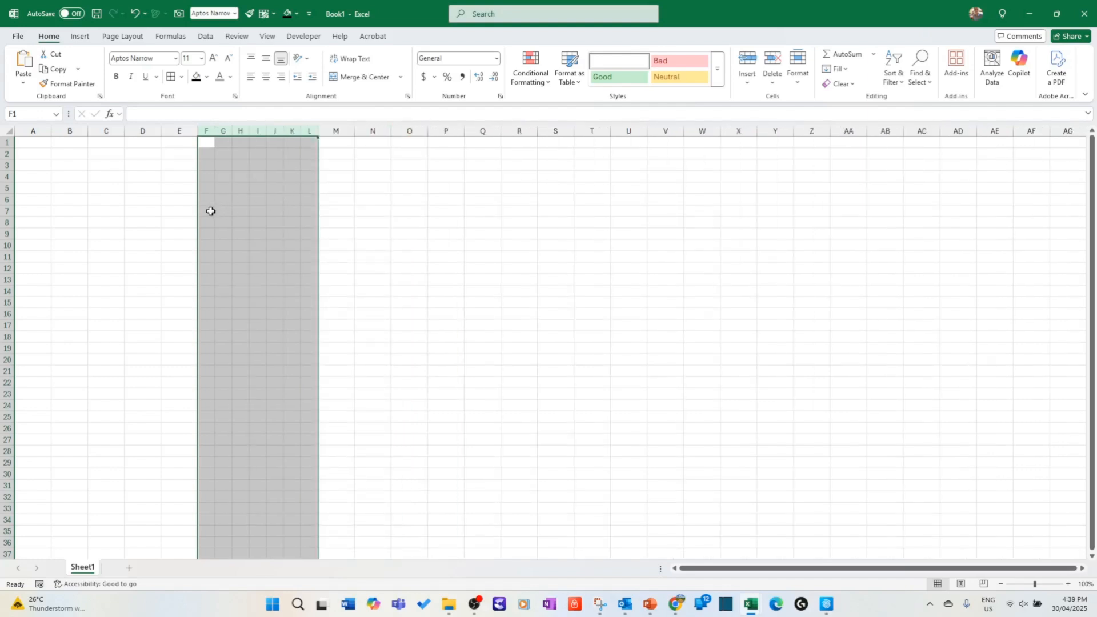
left_click_drag(205, 198, 309, 277)
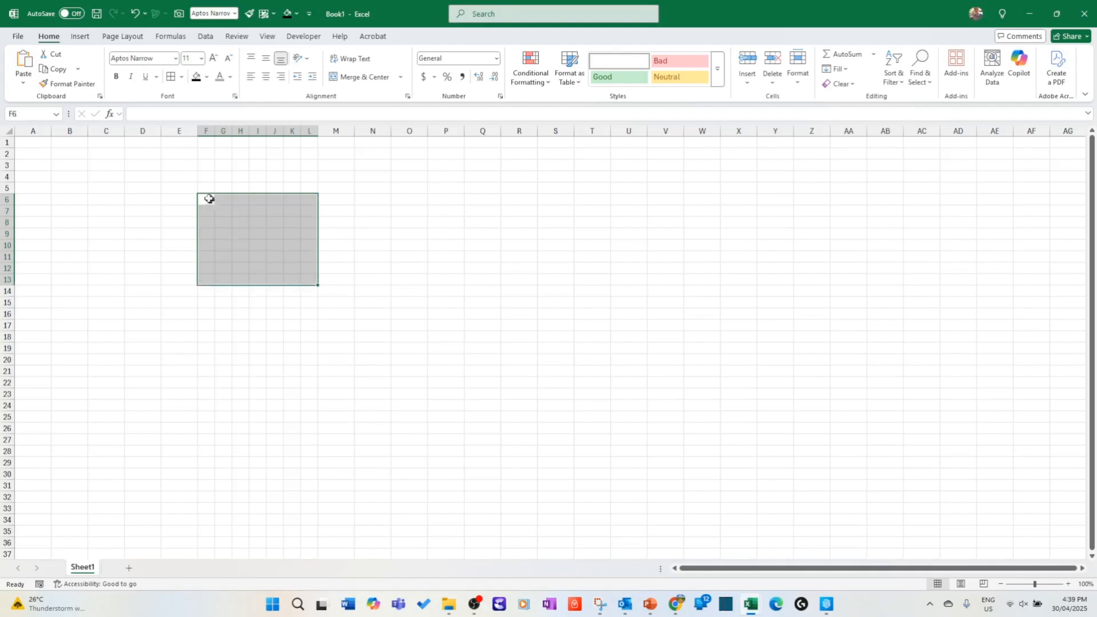
left_click_drag(206, 198, 308, 290)
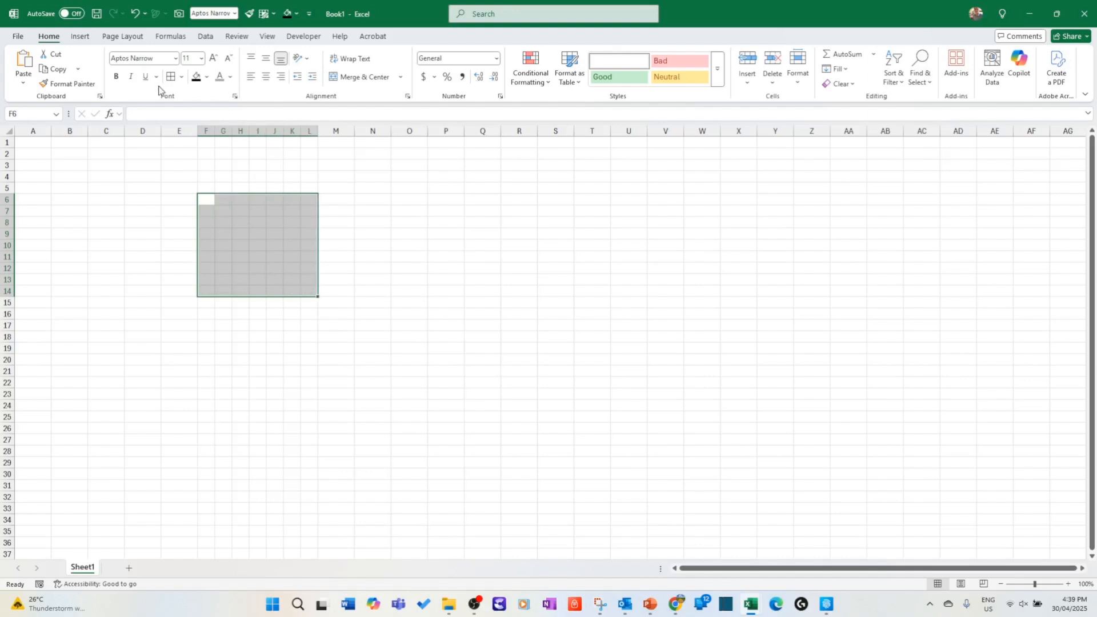
left_click(180, 79)
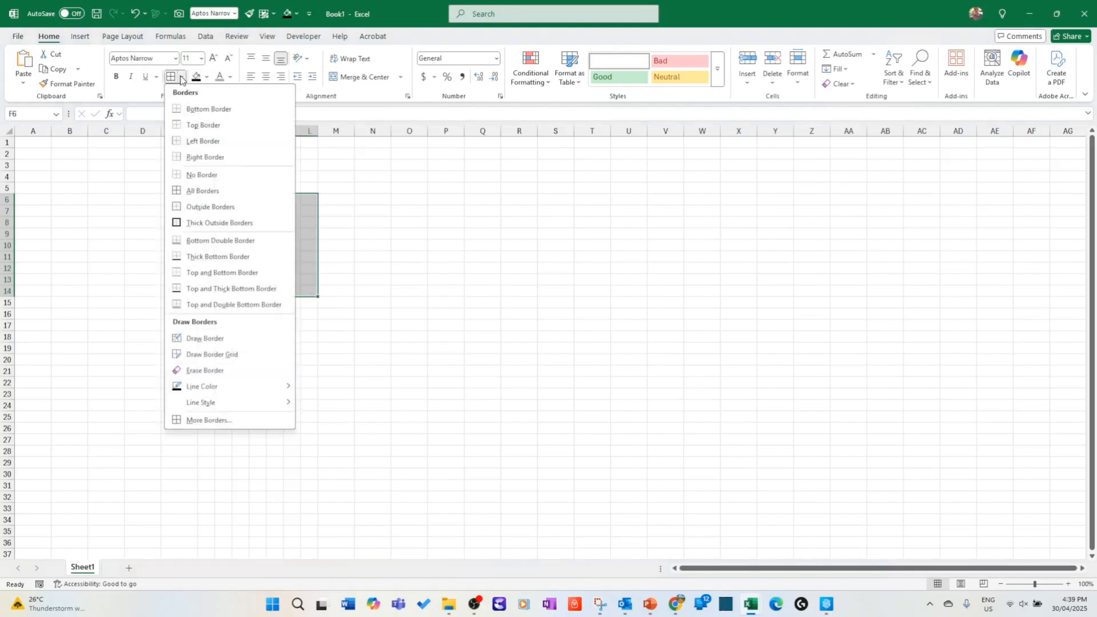
left_click(208, 421)
left_click(455, 265)
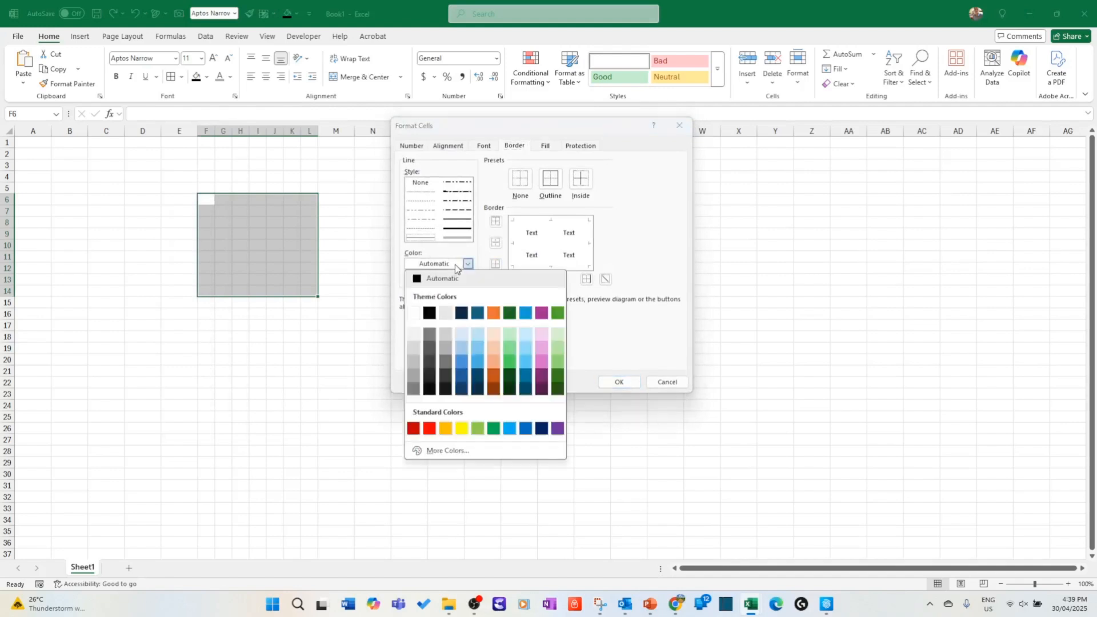
left_click(415, 314)
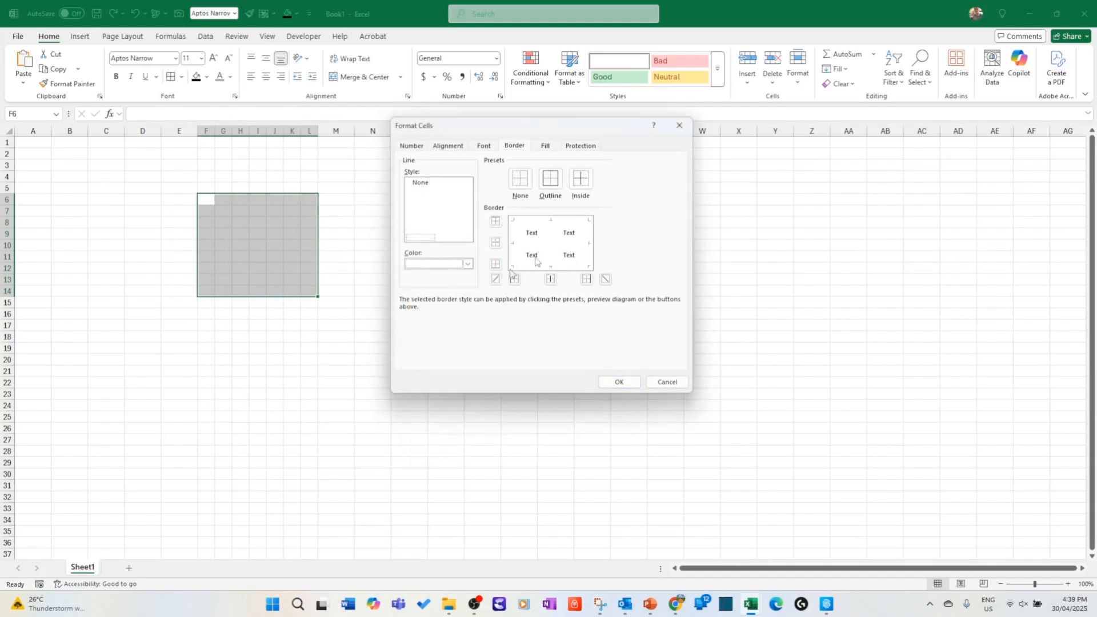
left_click(550, 179)
left_click(584, 185)
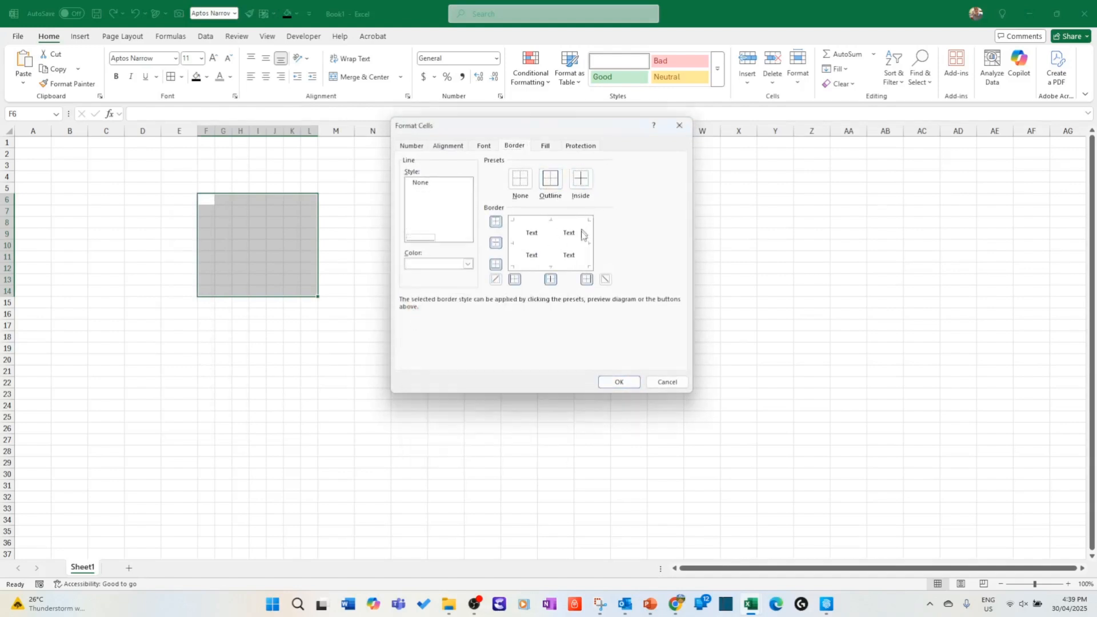
left_click(620, 383)
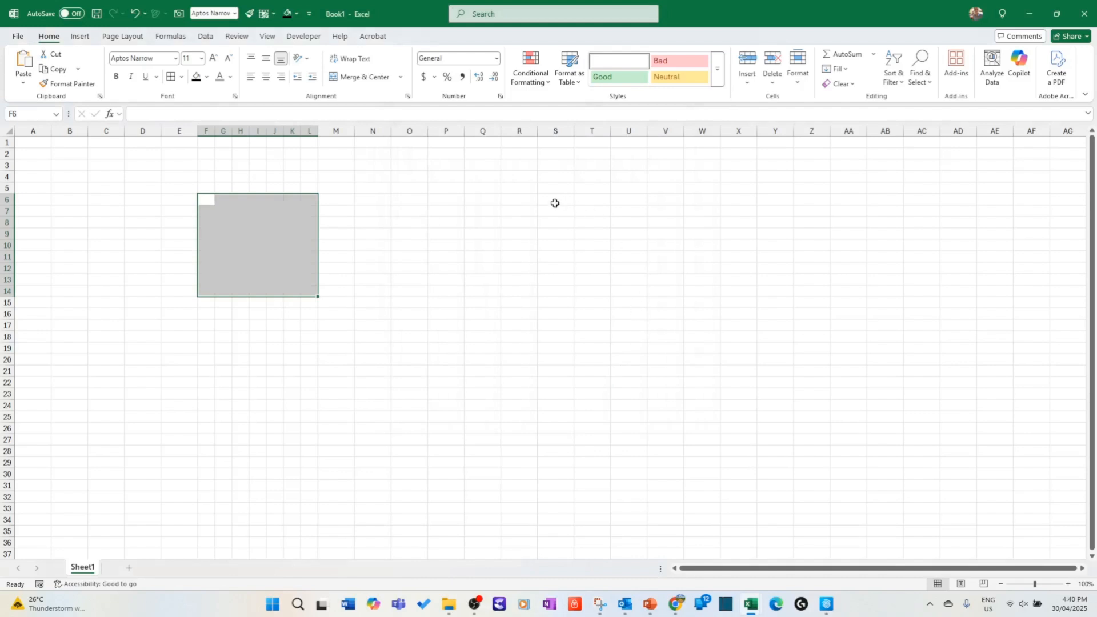
Step: Modify the Normal cell style to use a solid black fill and a white font
right_click(605, 61)
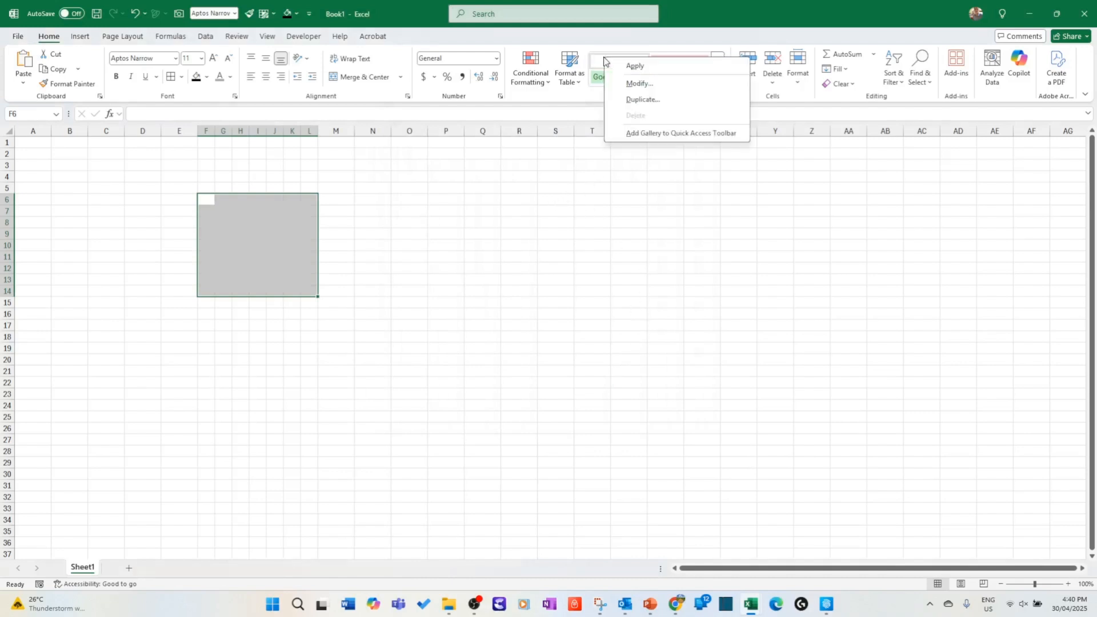
left_click(639, 84)
left_click(591, 197)
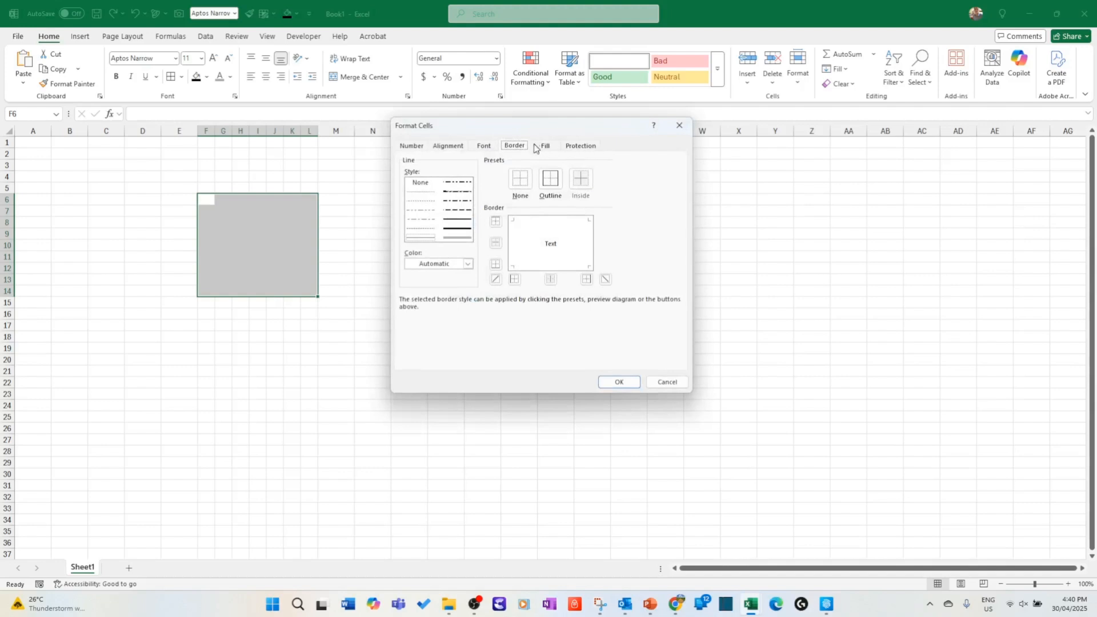
left_click(547, 146)
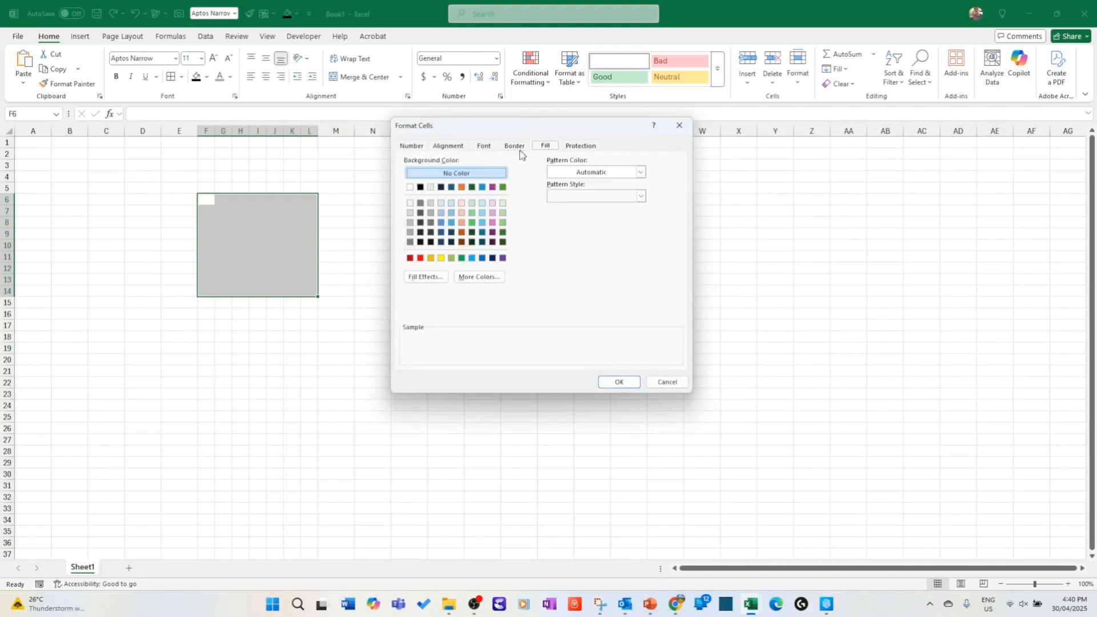
left_click(421, 187)
left_click(483, 146)
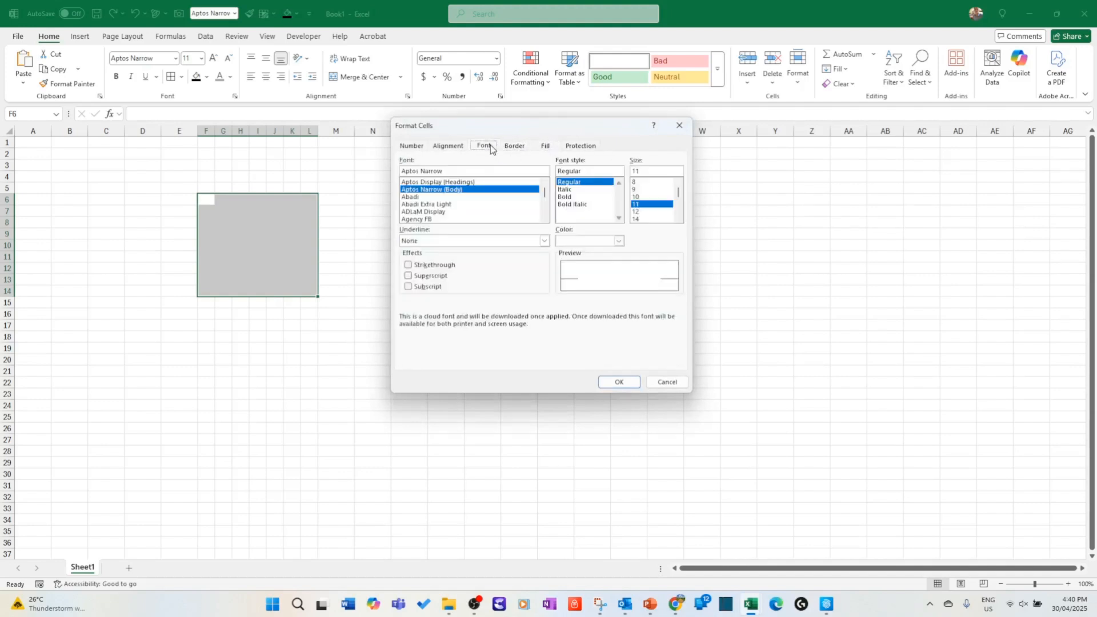
left_click(576, 241)
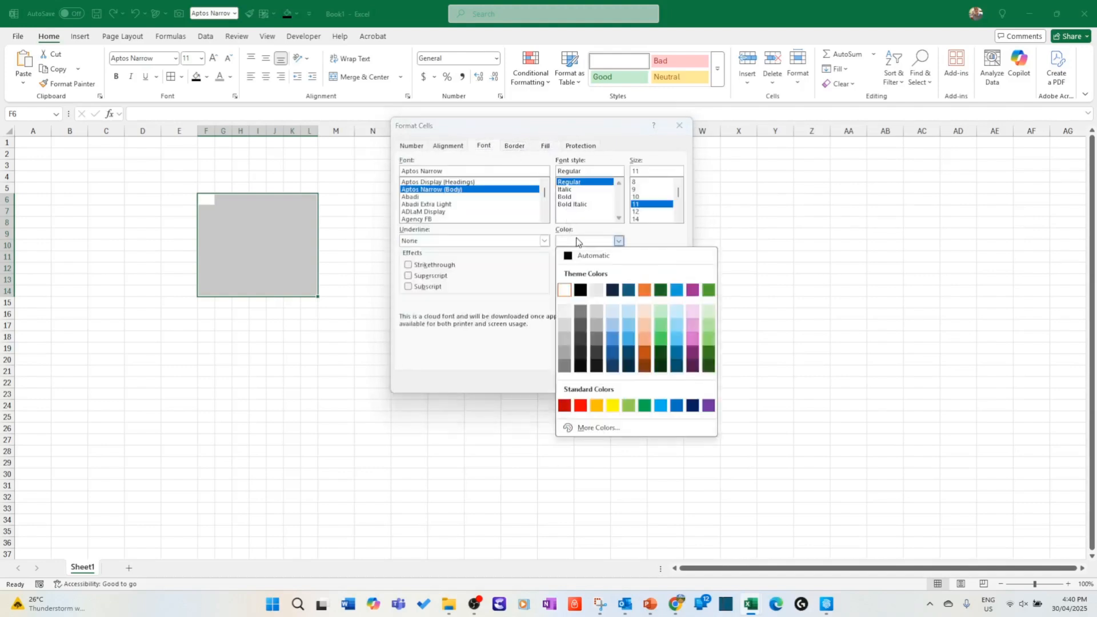
left_click(564, 292)
left_click(622, 382)
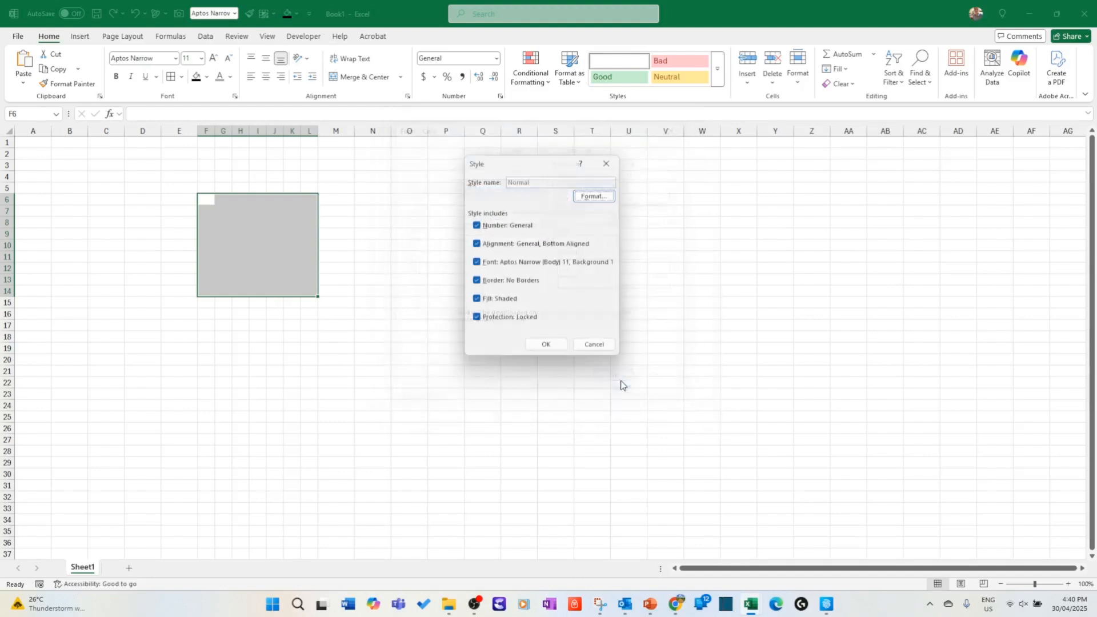
left_click(546, 345)
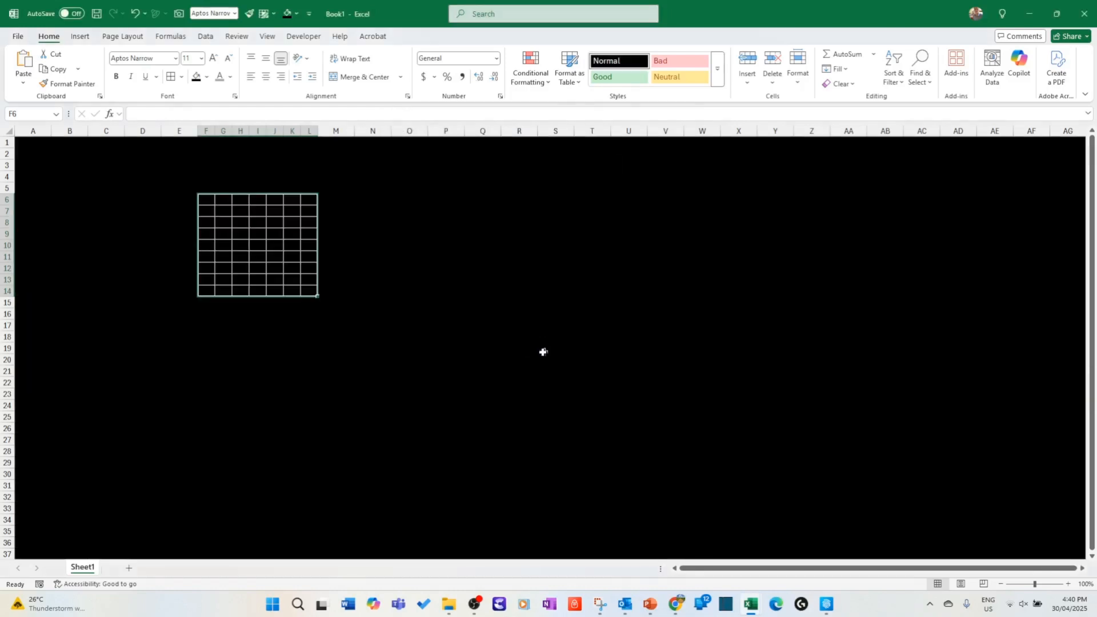
Step: Increase the height of rows 6 through 14 so the grid cells become roughly square
left_click_drag(201, 197, 306, 290)
left_click_drag(10, 200, 13, 298)
left_click(275, 226)
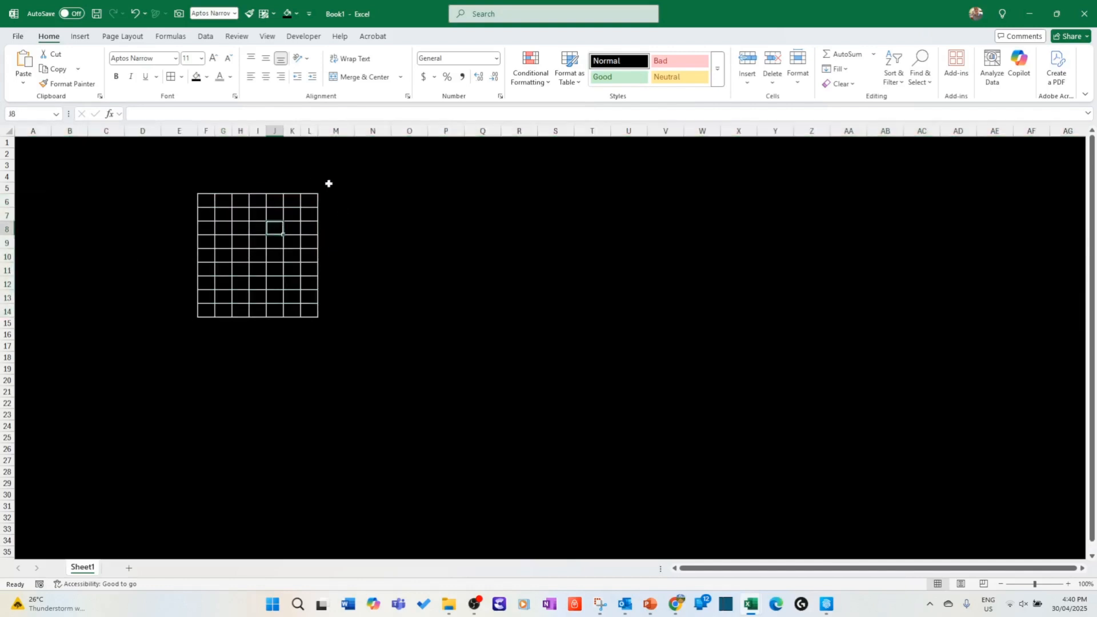
Step: Insert checkboxes into every cell of the bordered grid F6:L14
left_click(204, 200)
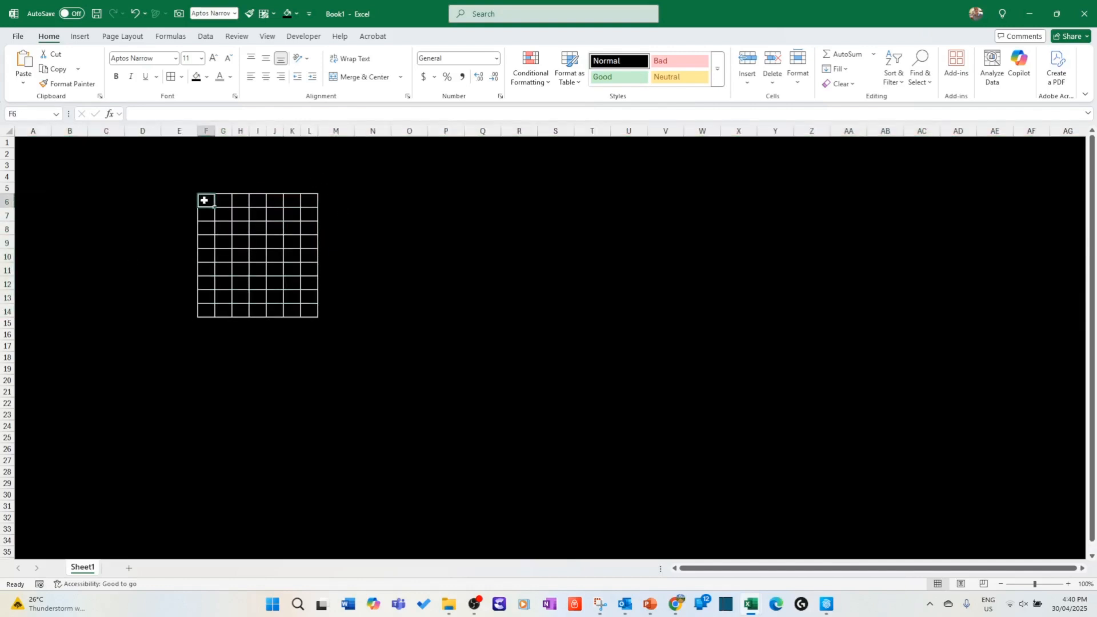
left_click_drag(204, 200, 308, 306)
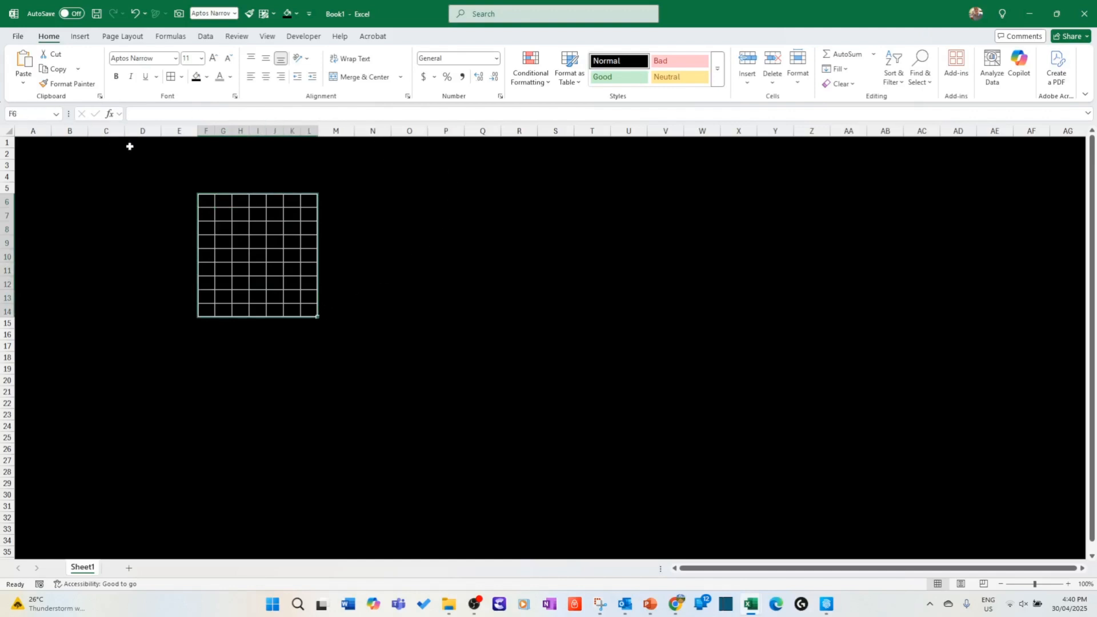
left_click(80, 36)
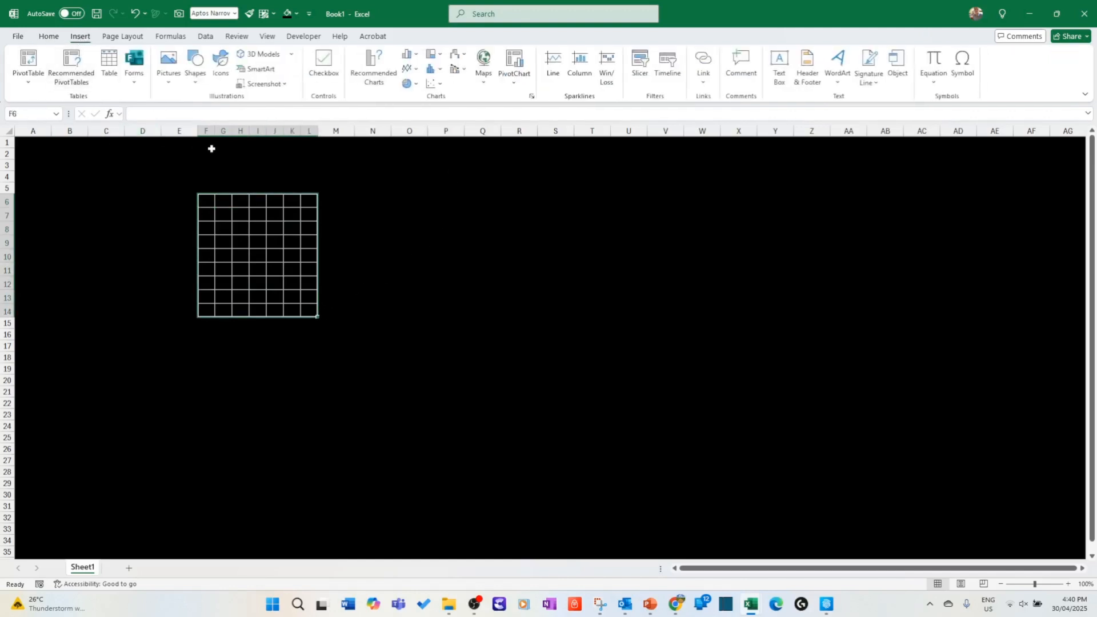
left_click(323, 66)
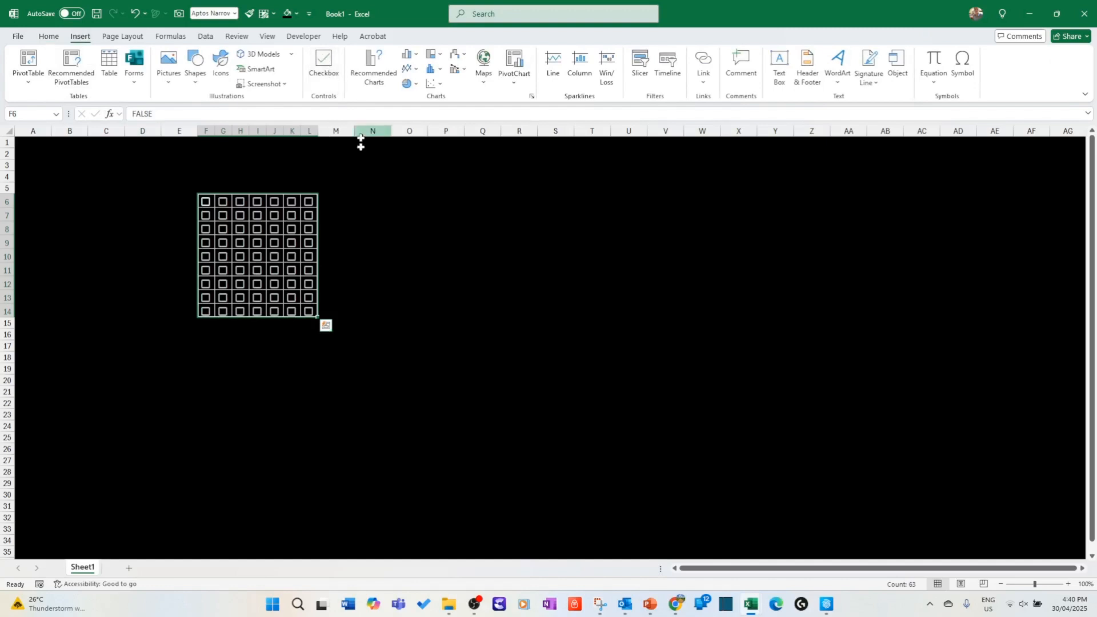
Step: Set the font color of the checkbox grid, selected as F6:L15, to dark gray and middle-align it vertically
left_click(1069, 584)
left_click(1068, 584)
left_click(884, 516)
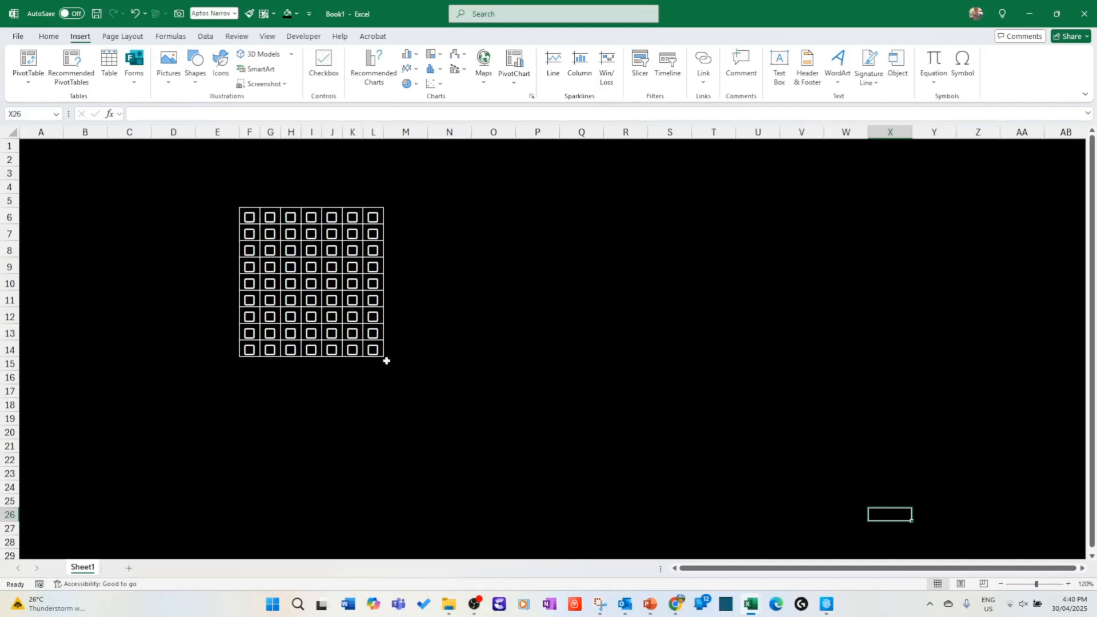
left_click_drag(377, 361, 255, 222)
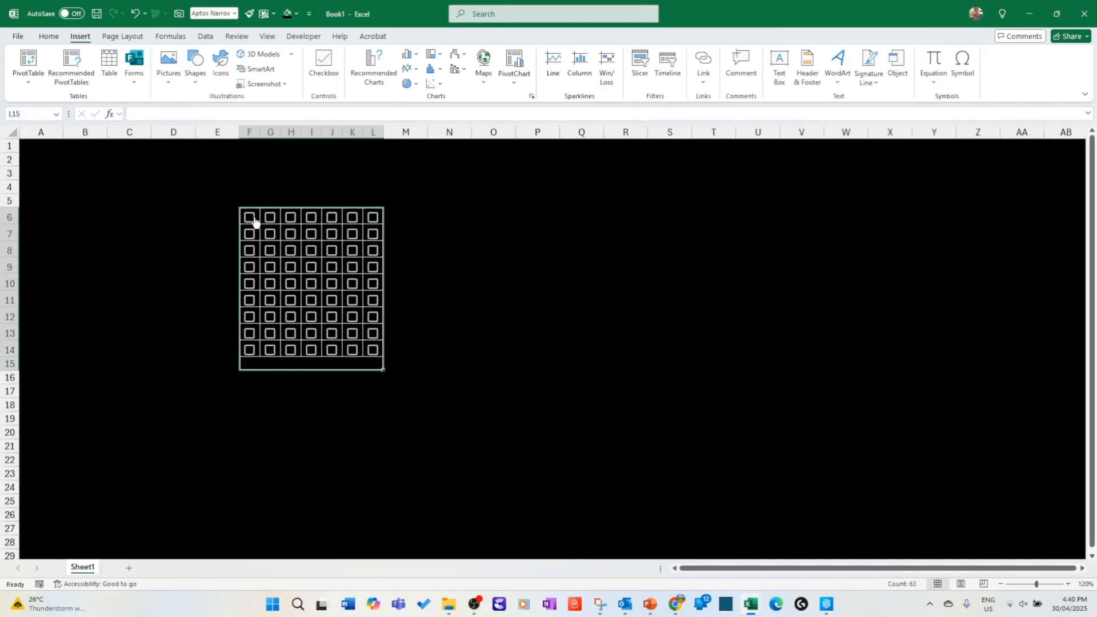
left_click(48, 37)
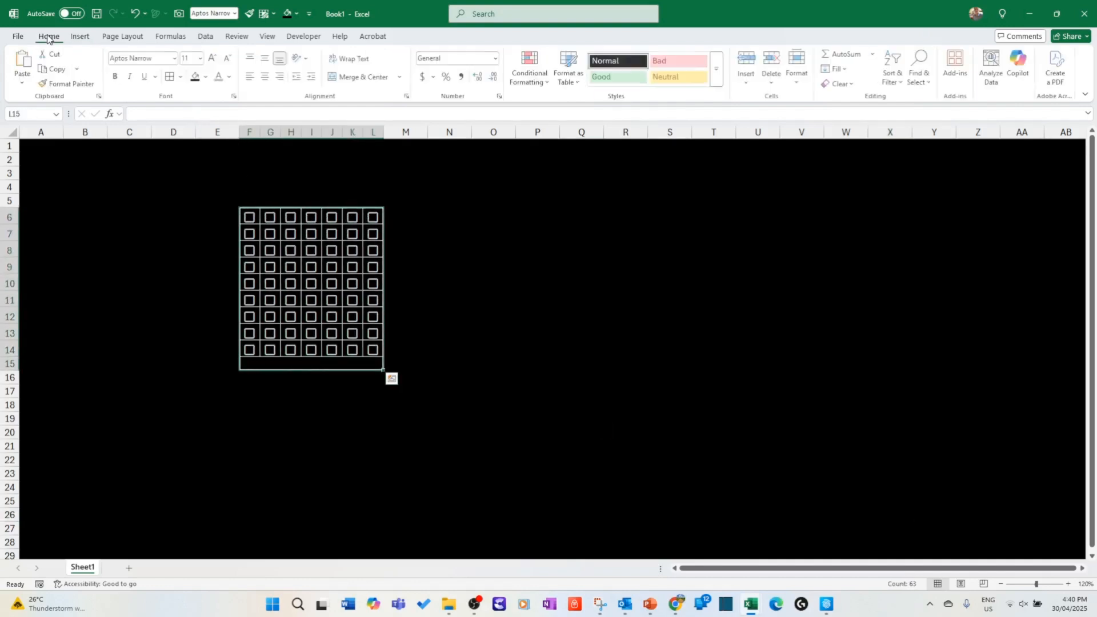
left_click(230, 78)
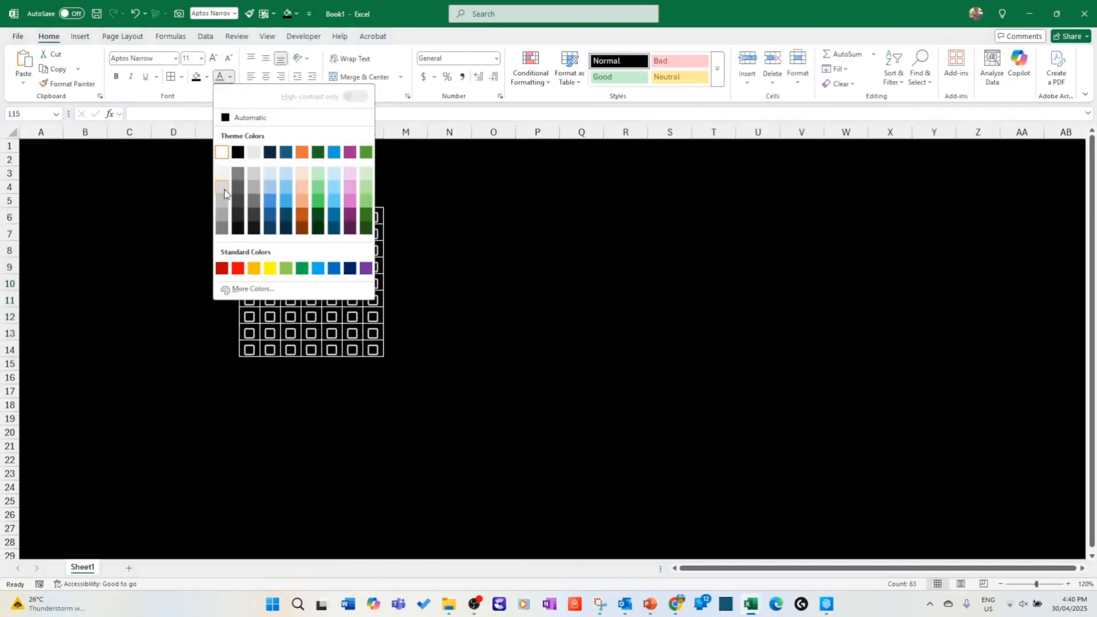
left_click(253, 217)
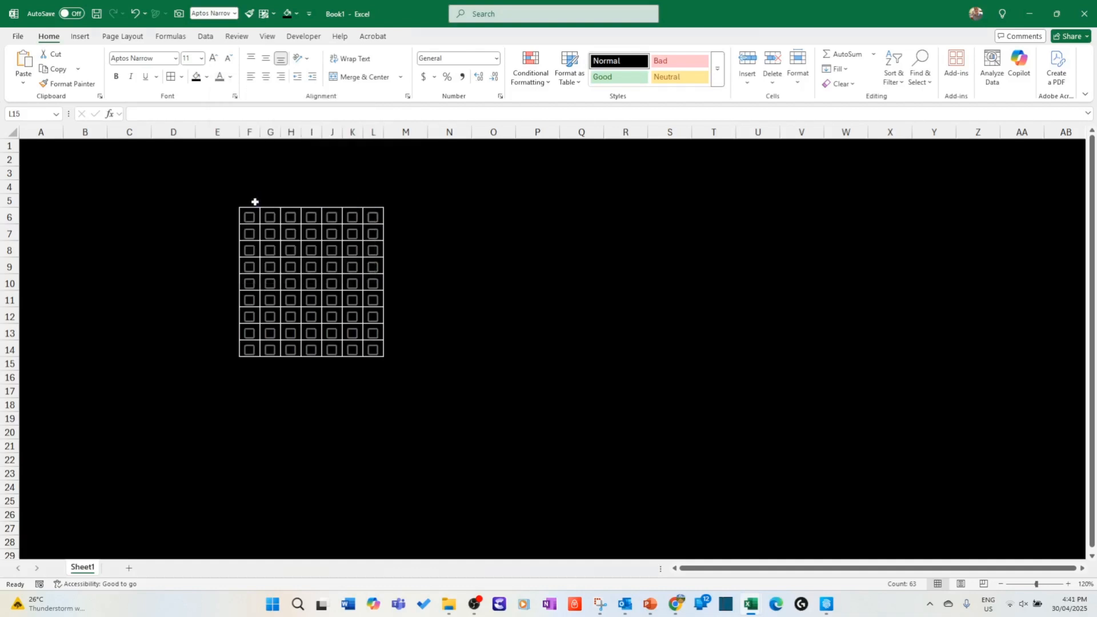
left_click(266, 60)
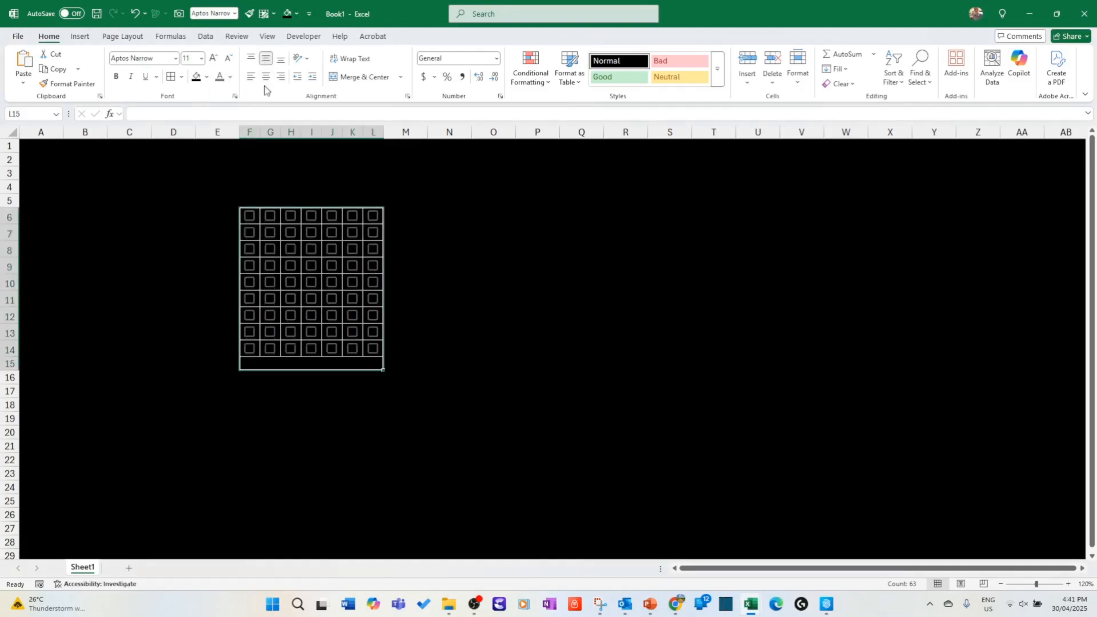
left_click(490, 282)
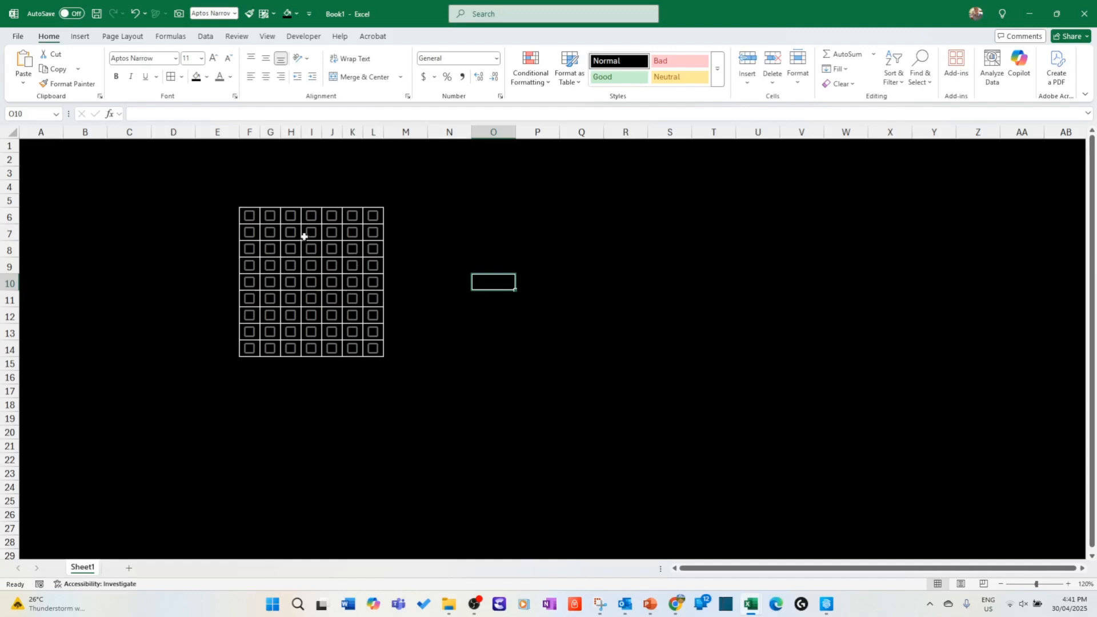
Step: Tick the checkboxes in cells G8, I8 and J8
left_click(270, 250)
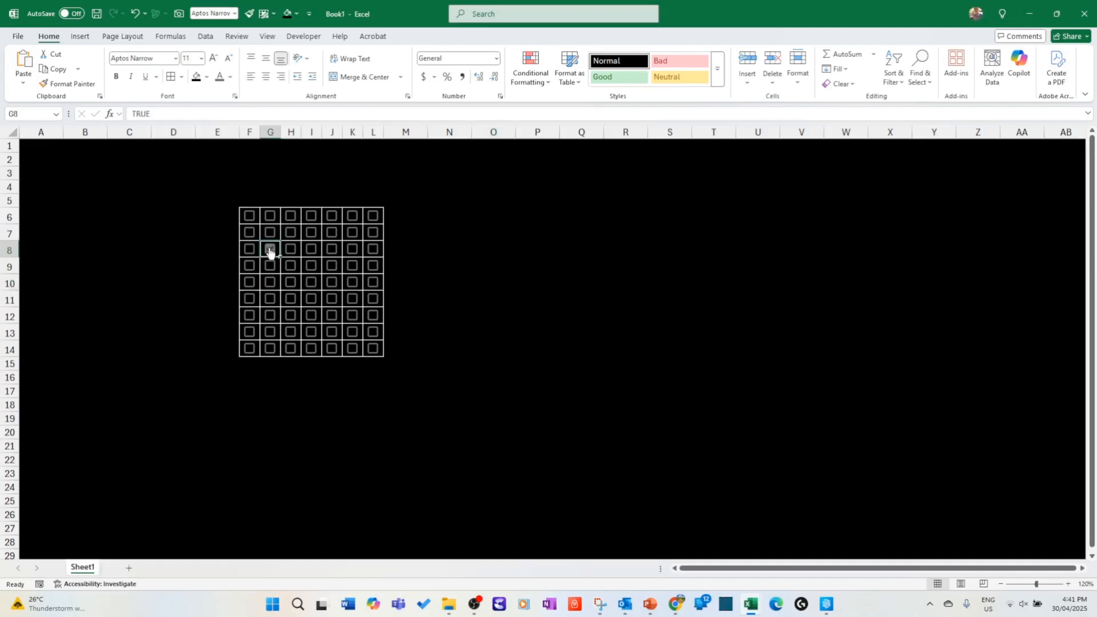
left_click(312, 251)
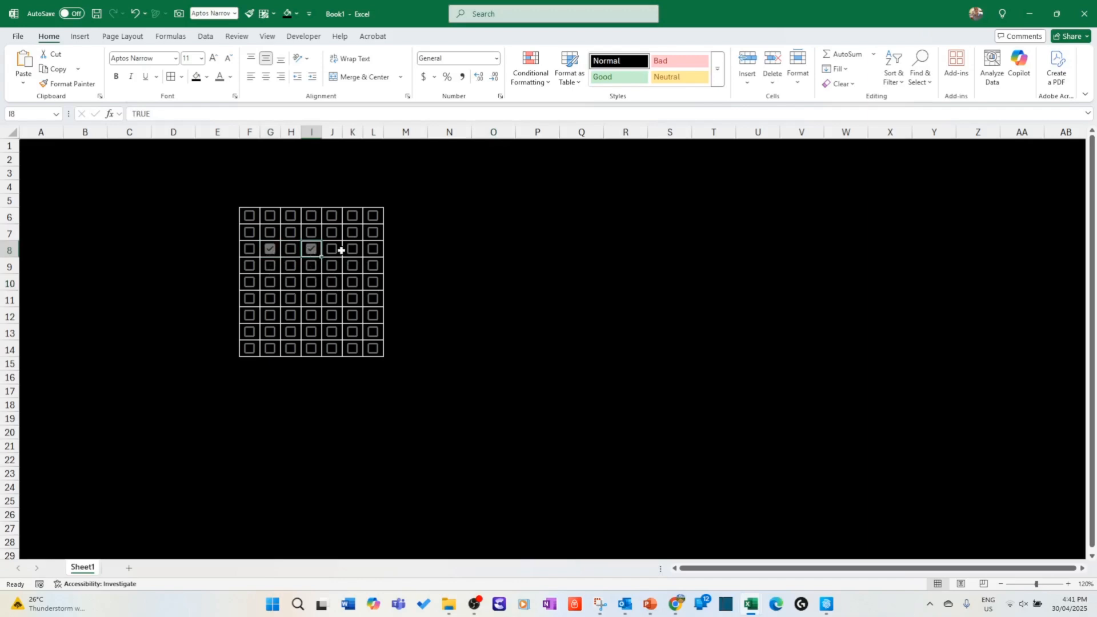
left_click(334, 254)
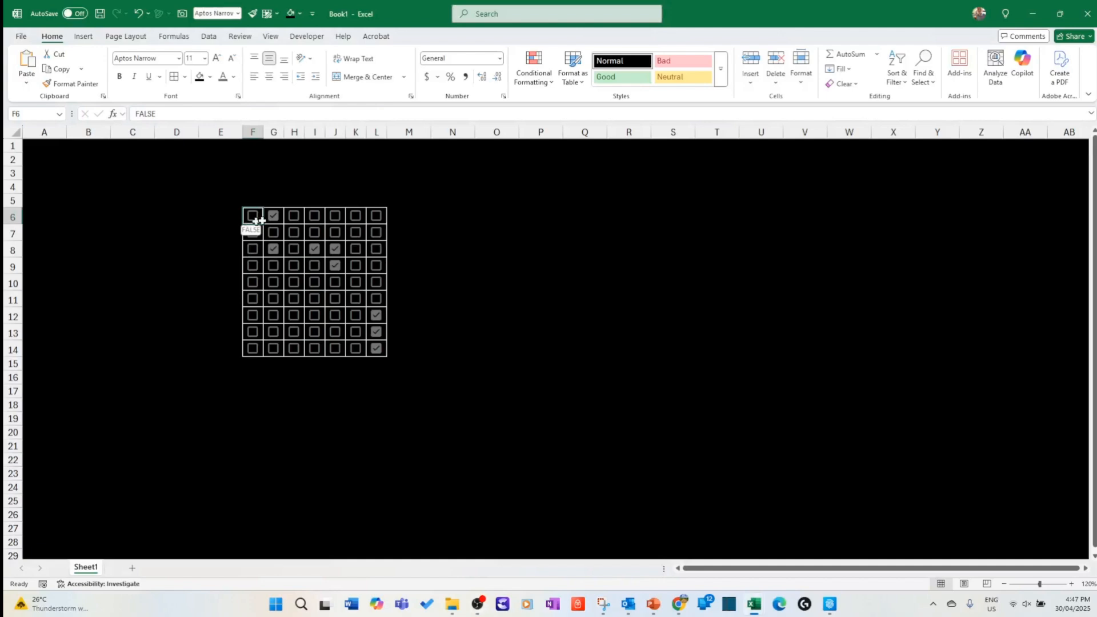
Step: Start a formula-based conditional formatting rule for the checkbox grid F6:L14 with the formula =f6=True
left_click_drag(255, 220, 382, 352)
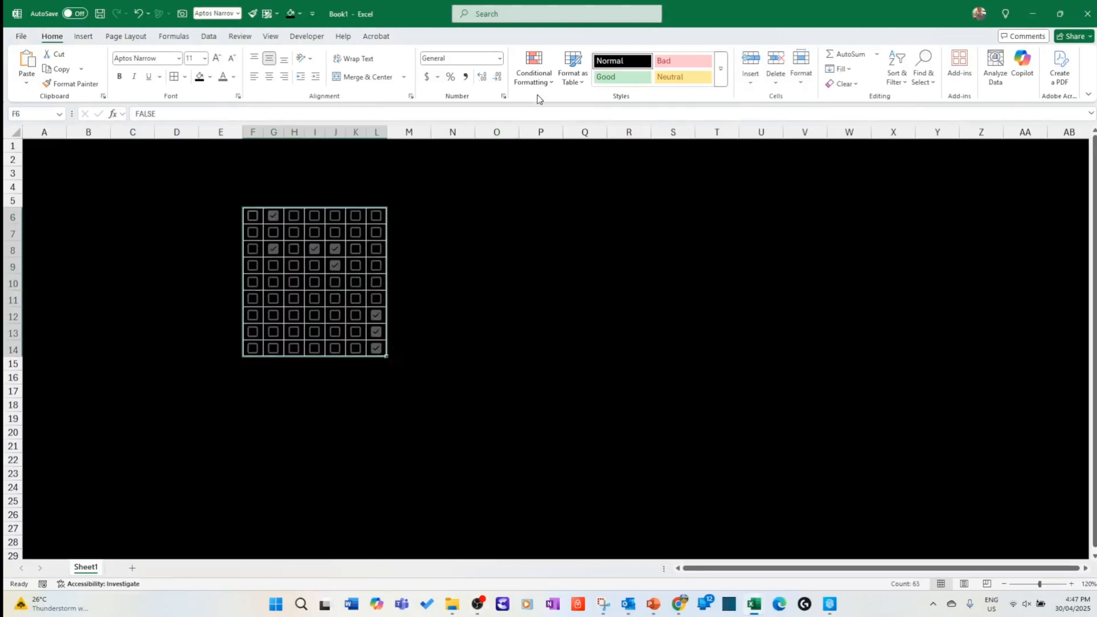
left_click(534, 71)
left_click(564, 221)
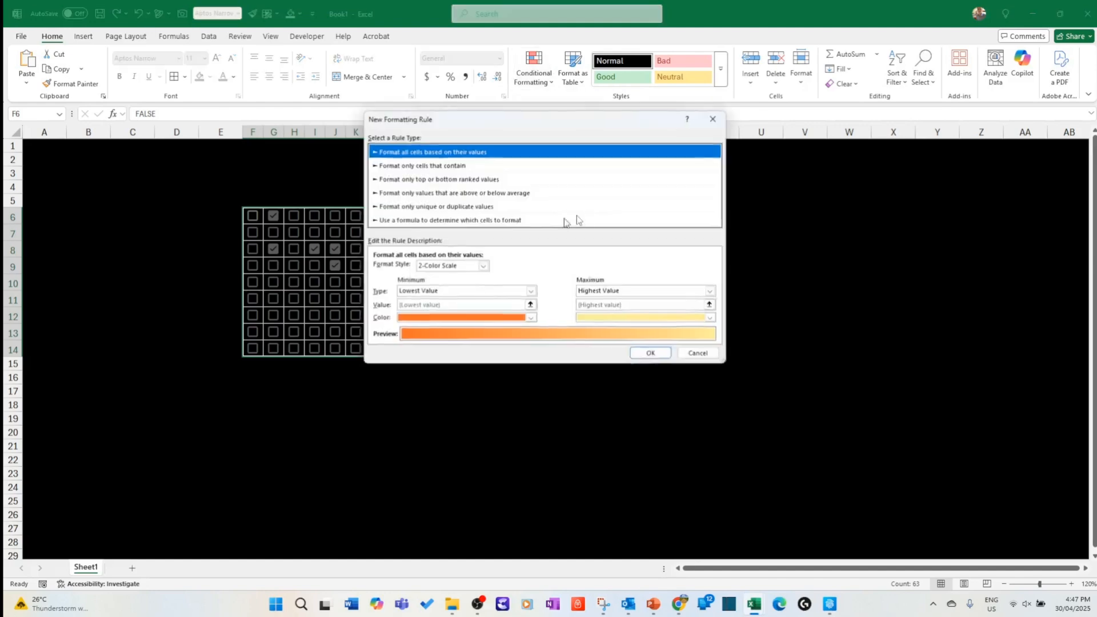
left_click(572, 221)
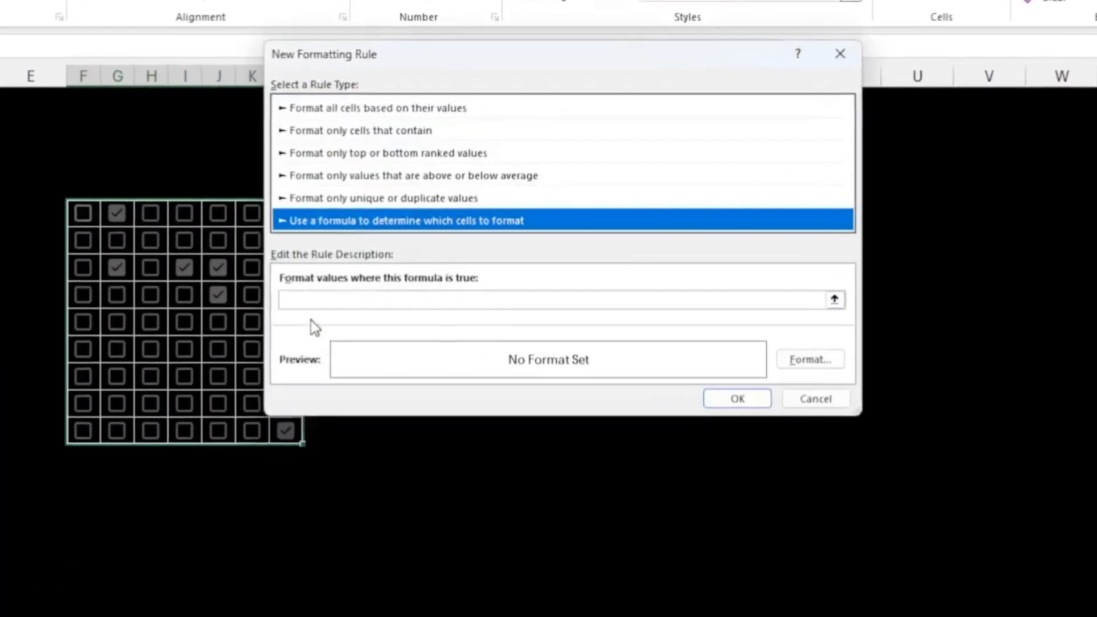
left_click(304, 295)
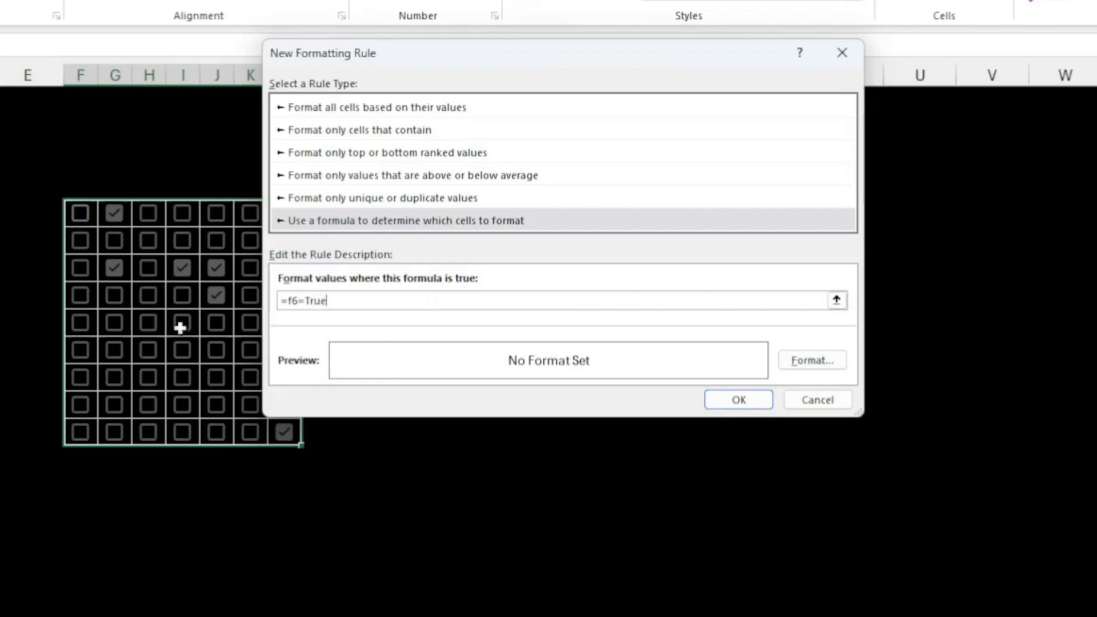
Step: Set the rule's font color to the custom lime green with hex code CFFF16
left_click(814, 365)
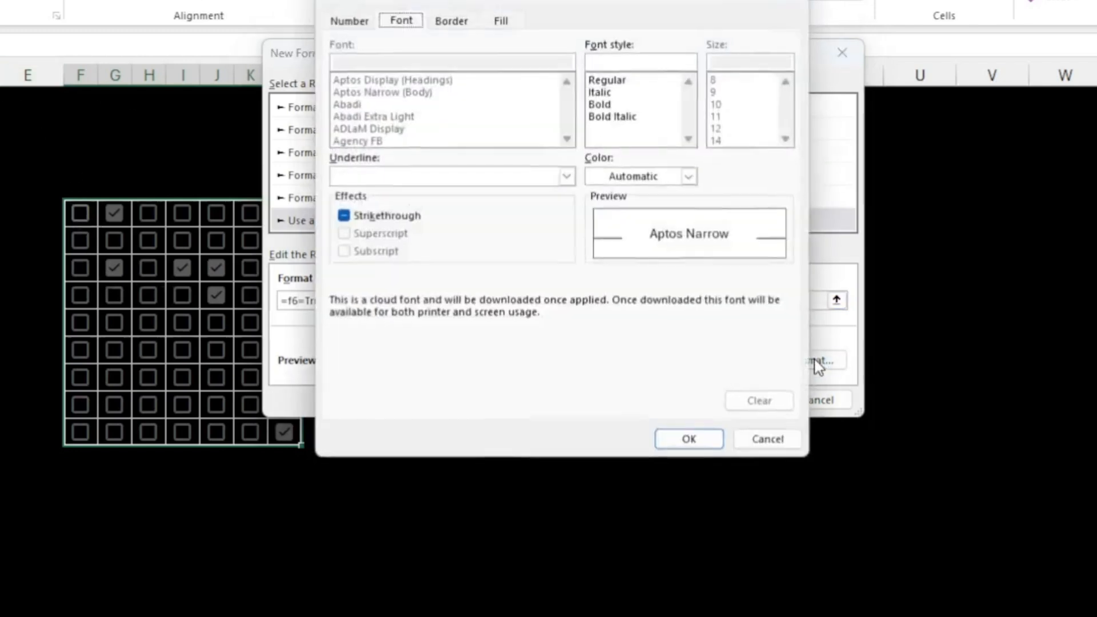
left_click(502, 19)
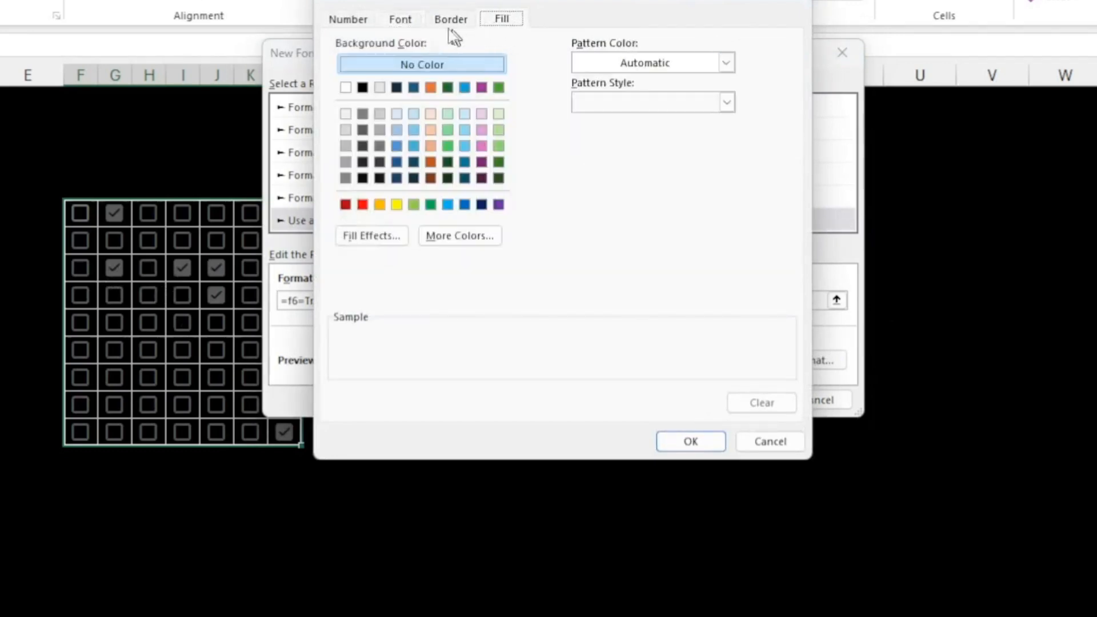
left_click(400, 20)
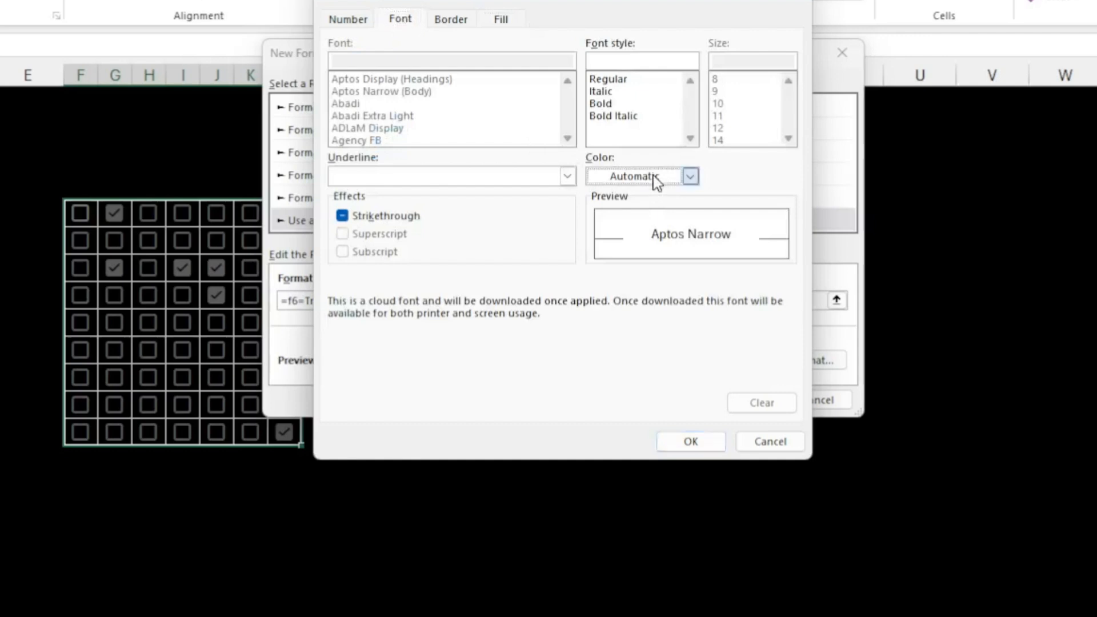
left_click(668, 179)
left_click(651, 550)
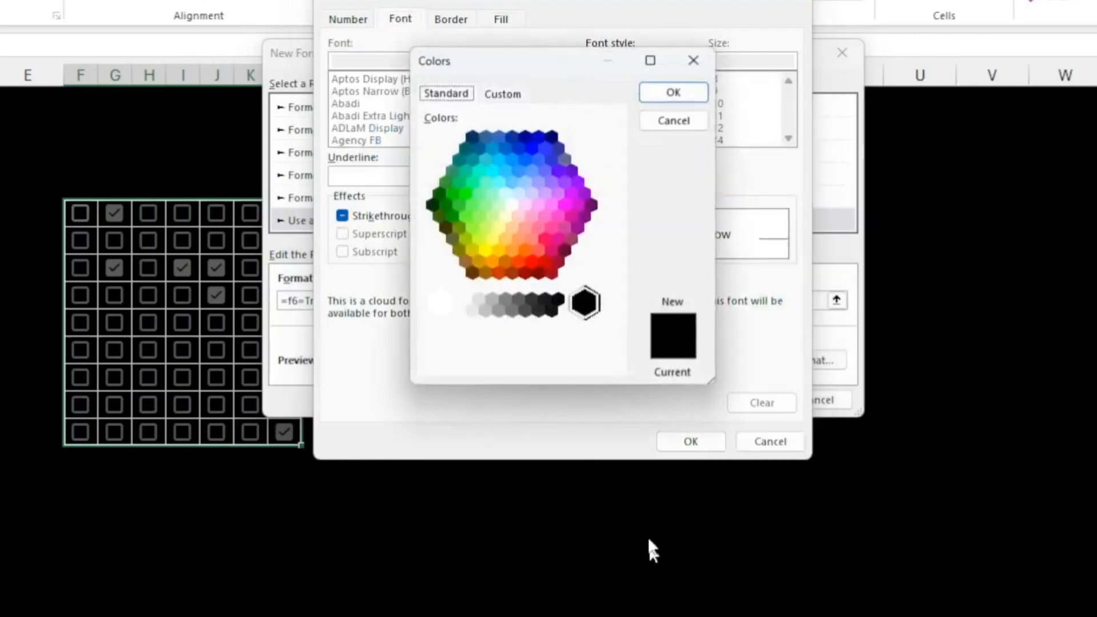
left_click(503, 96)
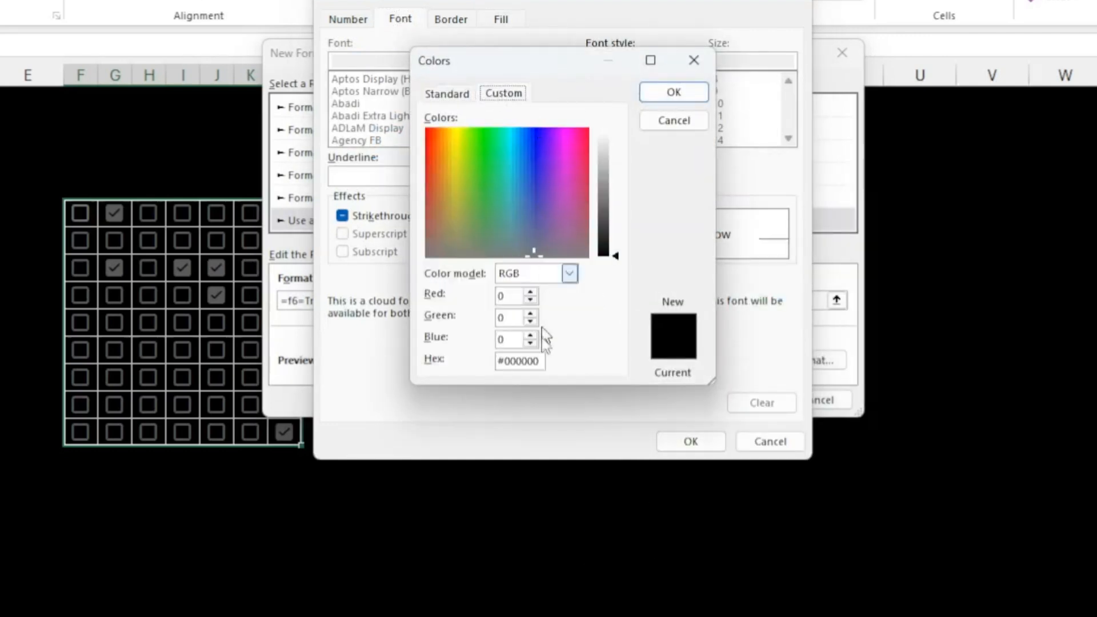
double_click(521, 361)
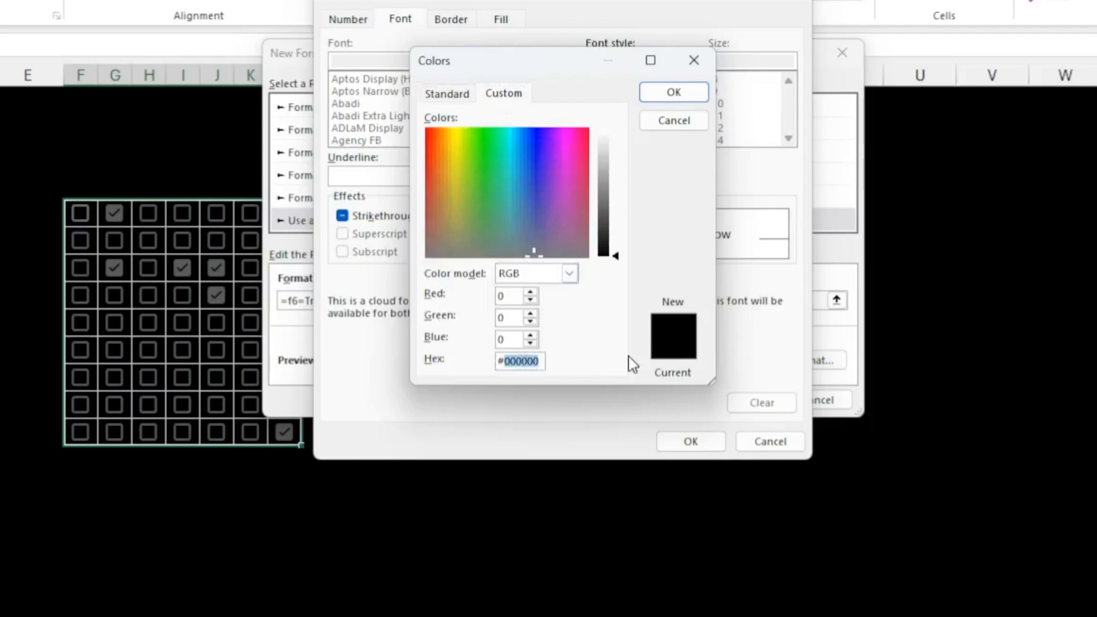
type("CFFF16")
left_click(674, 92)
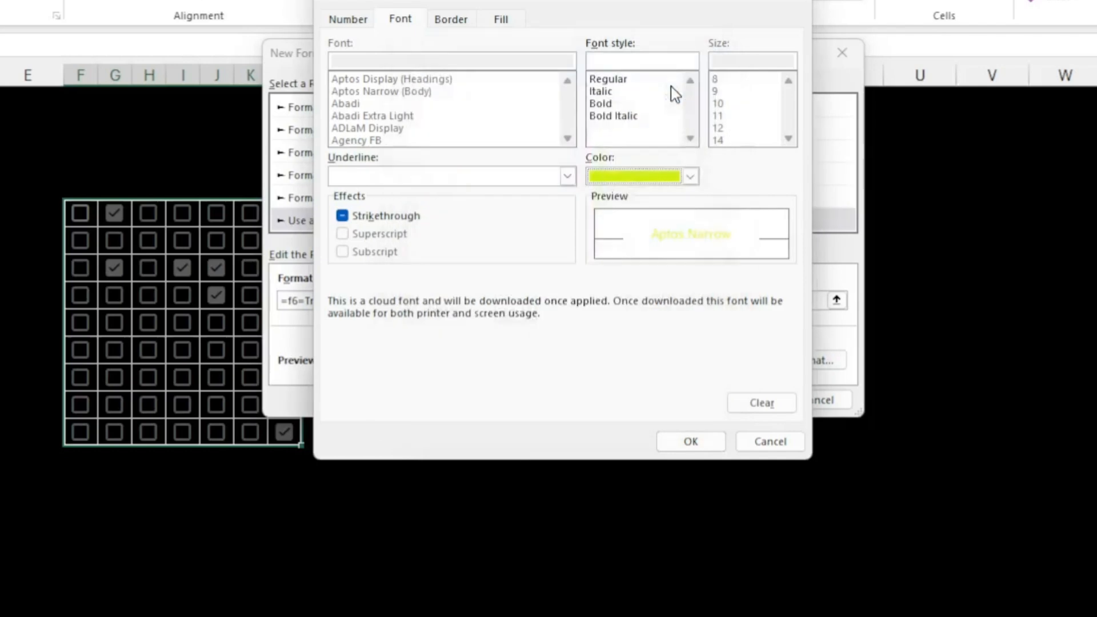
left_click(691, 441)
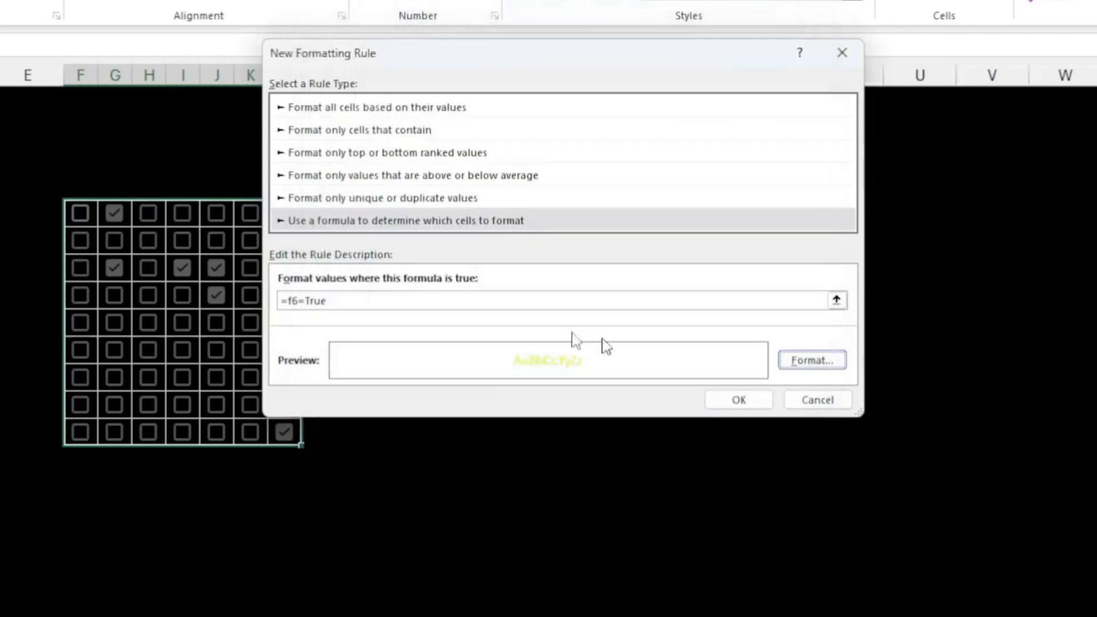
Step: Recheck the rule's formula and font format without changing them, and apply the rule to the checkbox grid
left_click(384, 297)
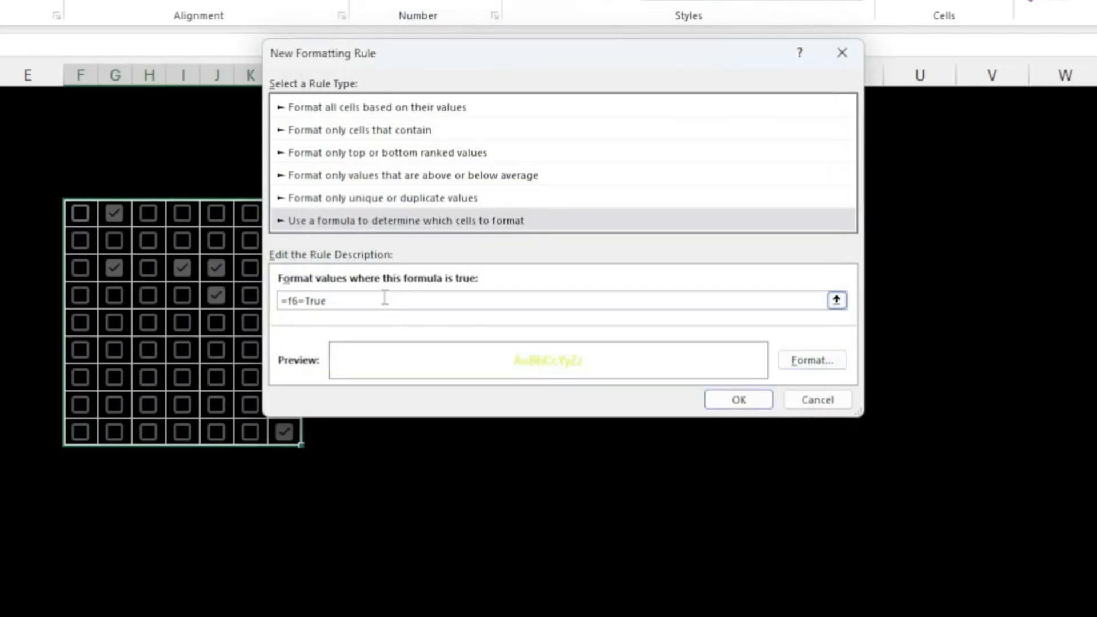
left_click(814, 365)
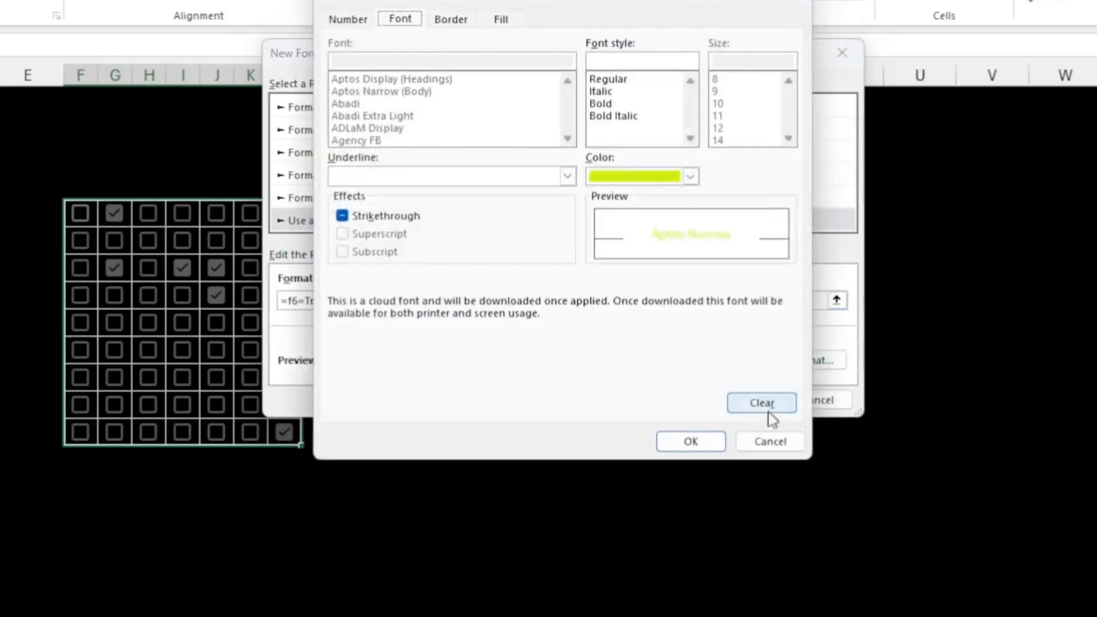
left_click(766, 443)
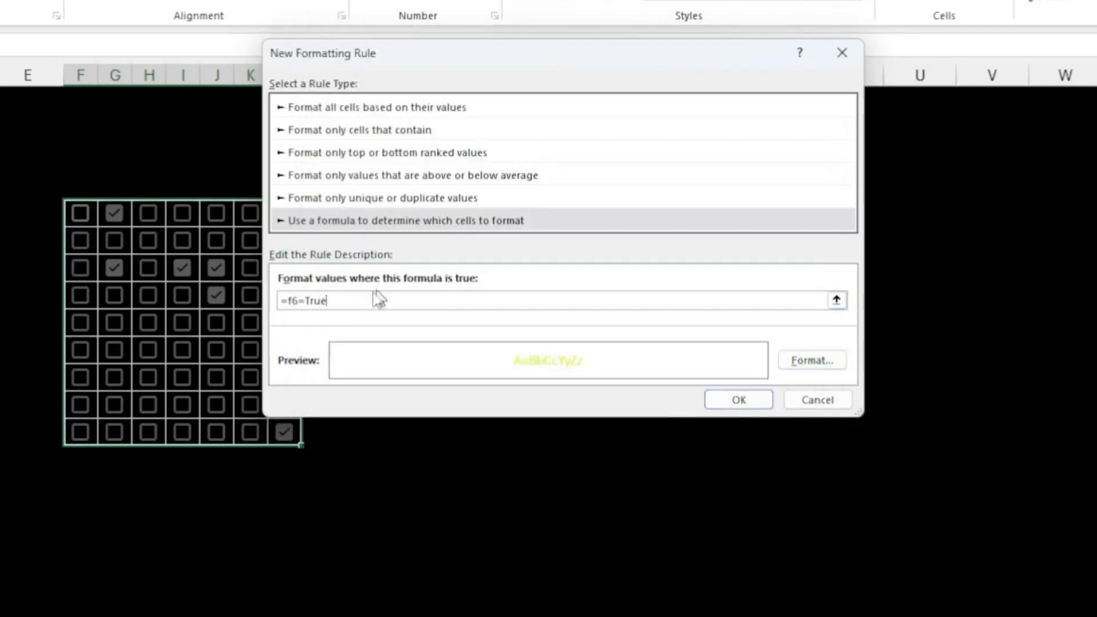
left_click(740, 403)
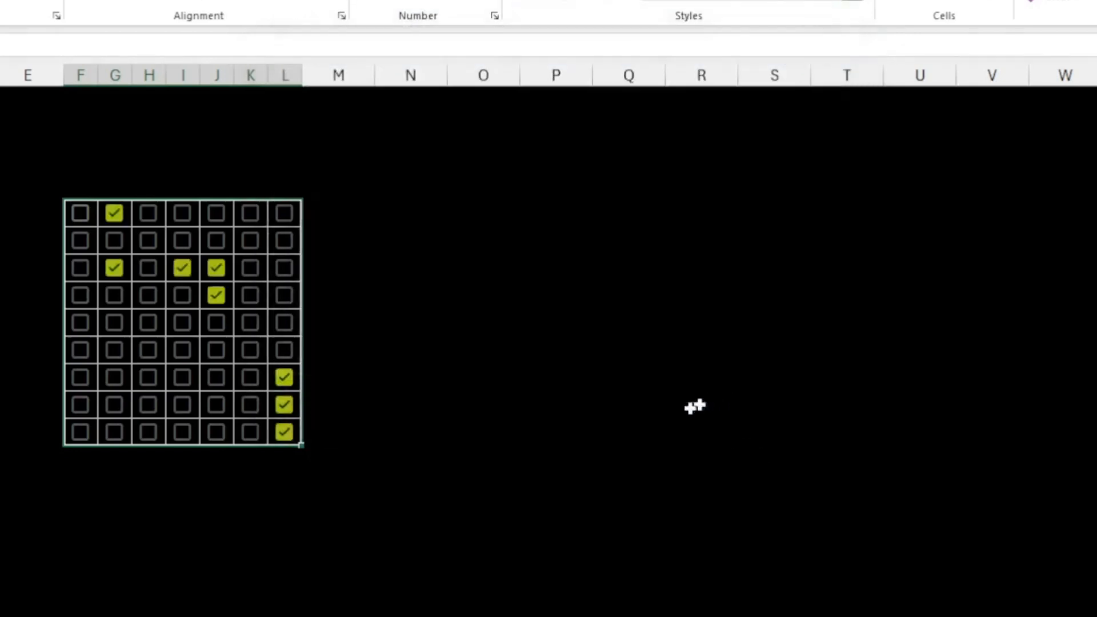
Step: Deselect the grid and tick the checkboxes in cells H7 and J7 to try out the rule
left_click(296, 524)
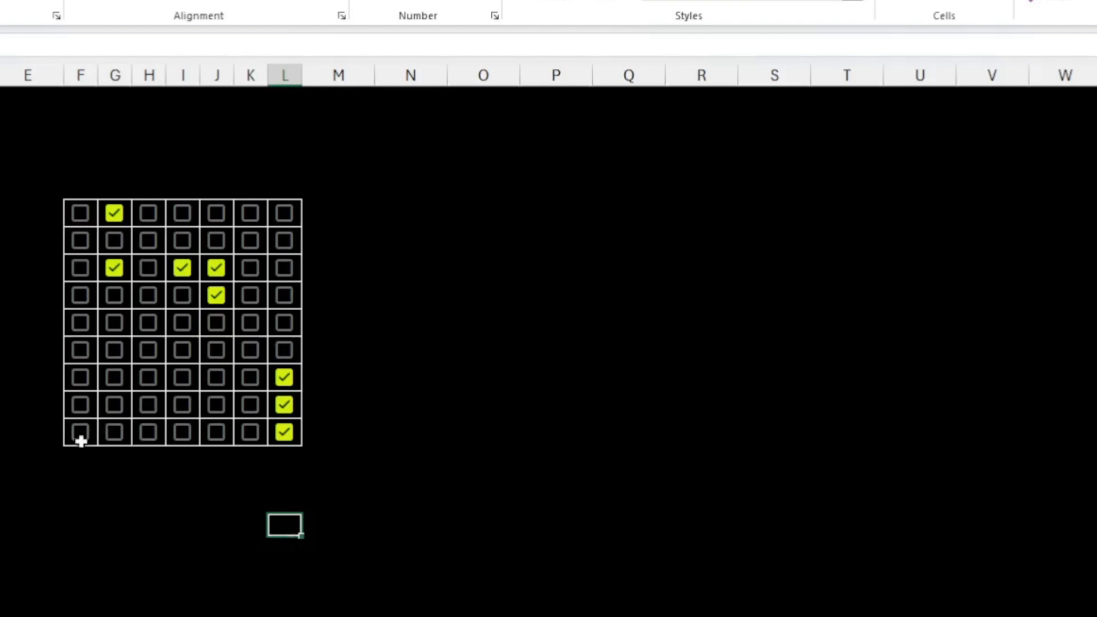
left_click(155, 246)
left_click(156, 246)
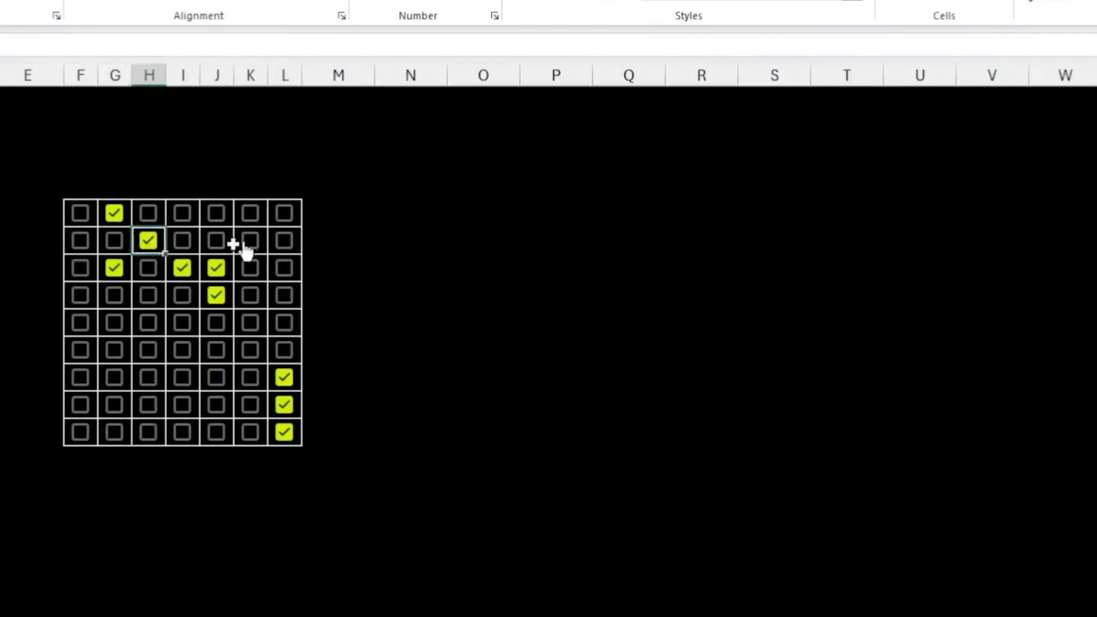
left_click(217, 242)
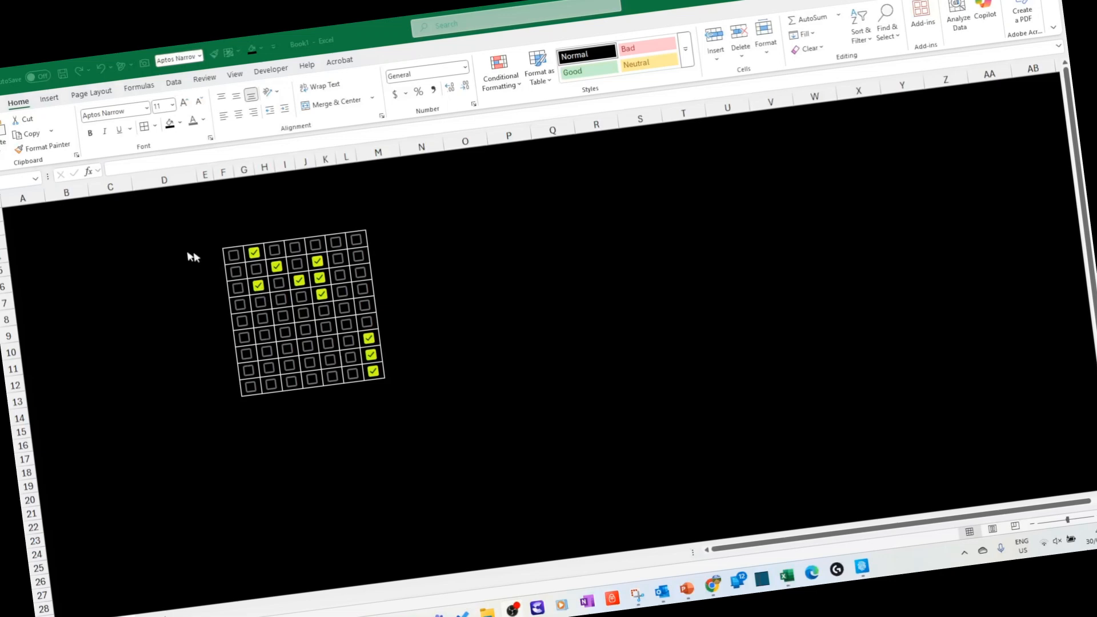
Step: Paste the nine habit labels Be Humble, Be Brave, Be Nice, Be Honest, Be True, Be Polite, Be Helpful, Be Strong and Be Loving into D6:D14
left_click(188, 255)
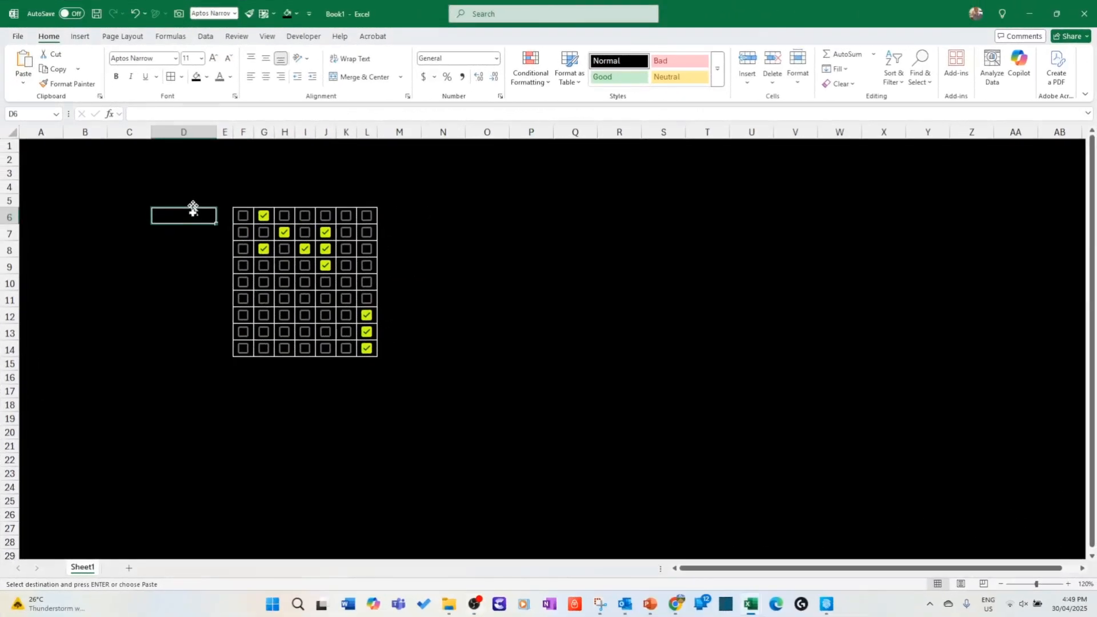
type("Be Humble Be Brave Be Nice Be Honest Be True Be Polite Be Helpful Be Strong Be Loving")
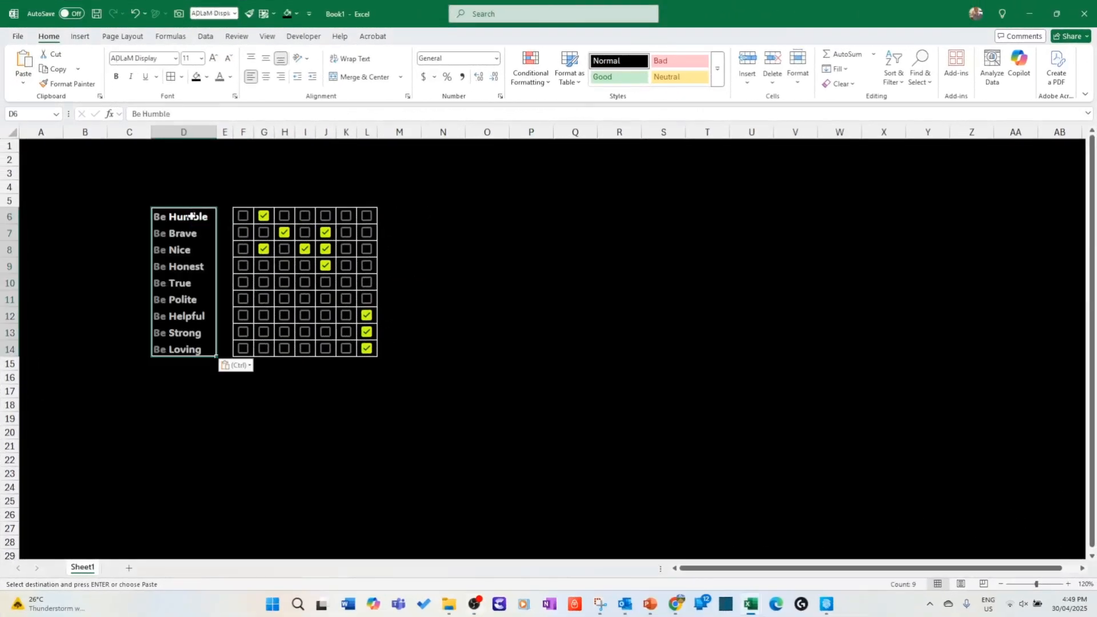
left_click(191, 216)
left_click_drag(191, 219, 182, 350)
left_click(178, 283)
Step: Examine the font color choices for only the word "Be" in cell D6, leaving the text as it is
left_click(171, 218)
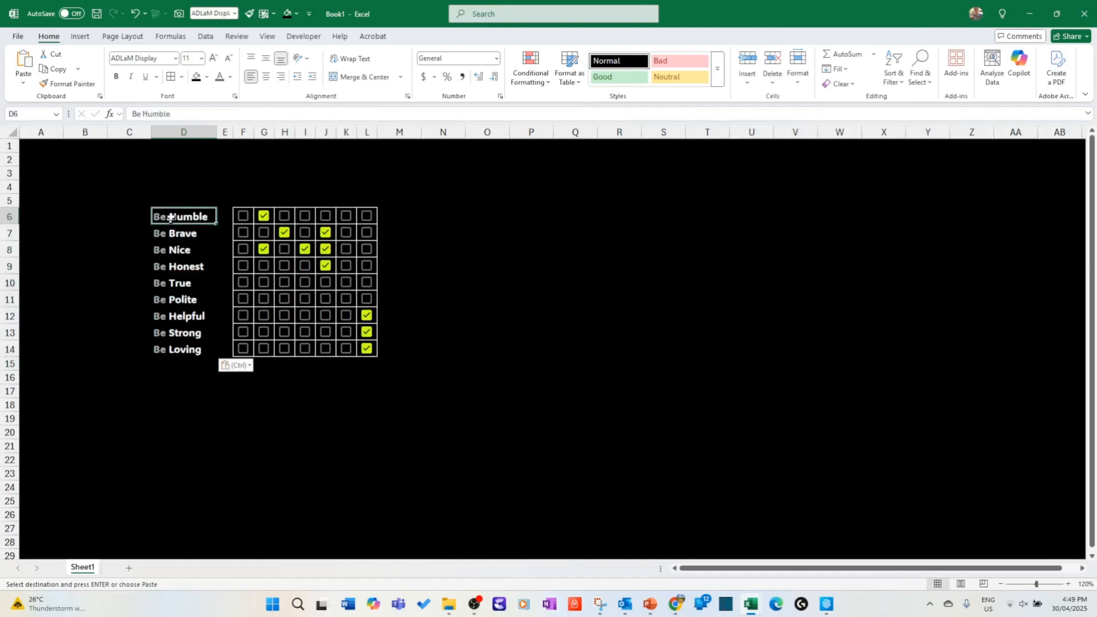
double_click(136, 114)
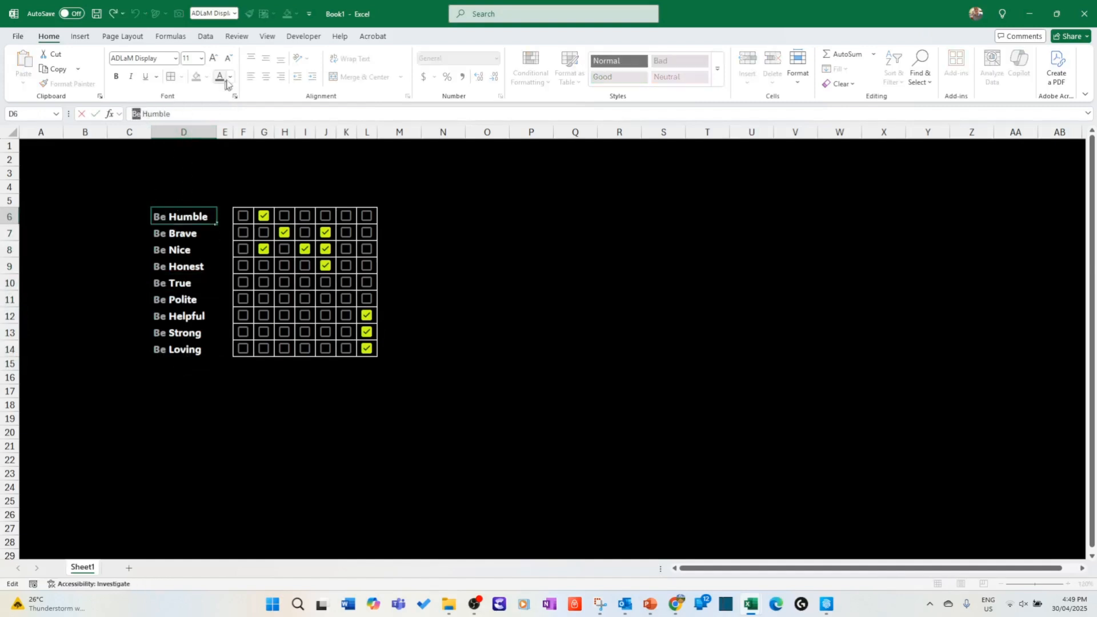
left_click(230, 78)
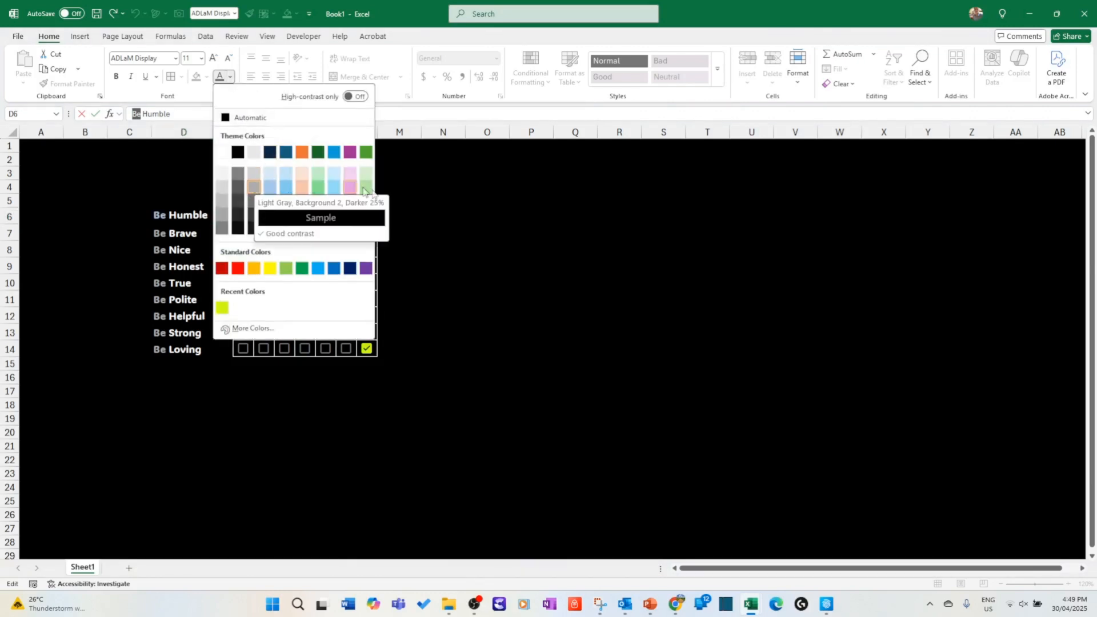
left_click(500, 250)
left_click(489, 327)
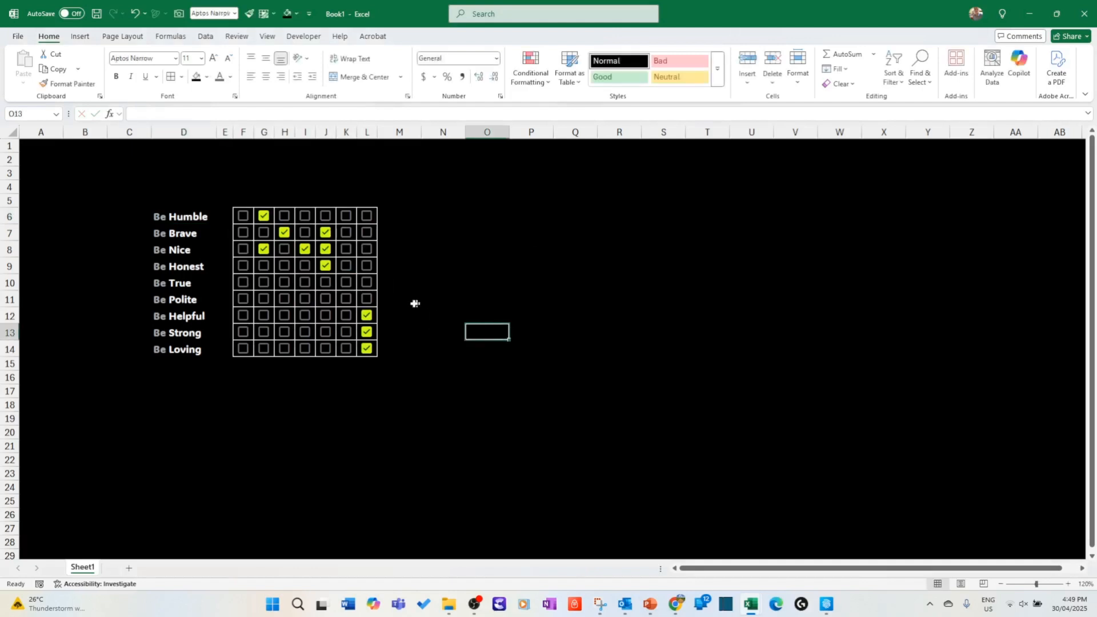
left_click(179, 216)
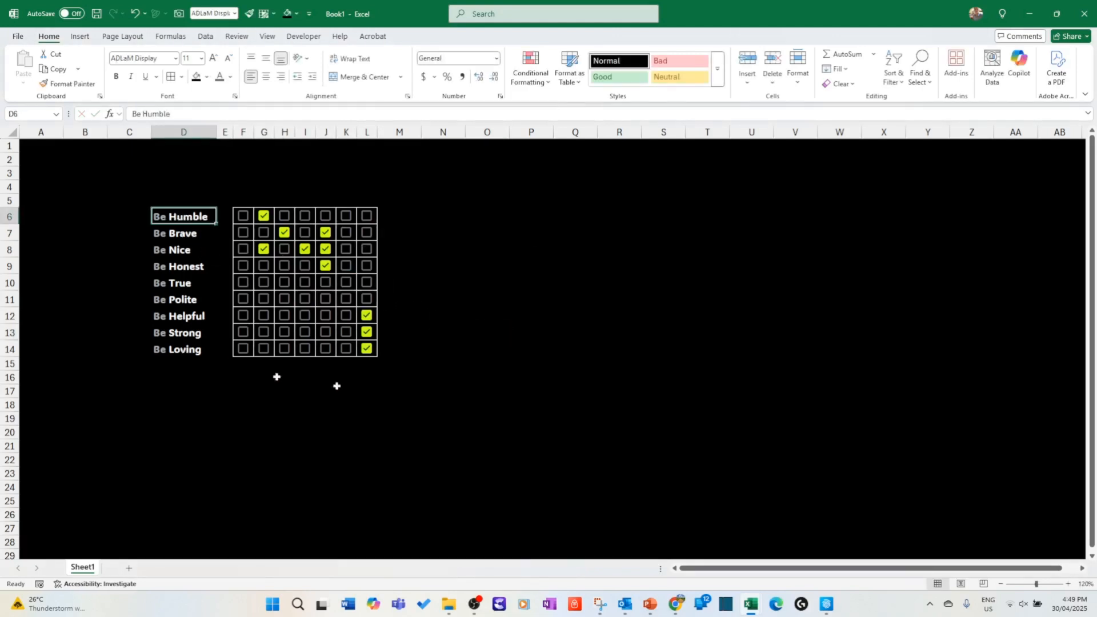
Step: Enter the weekday headings M, T, W, Th, F, S and S above the checkbox grid in cells F5:L5
left_click(251, 200)
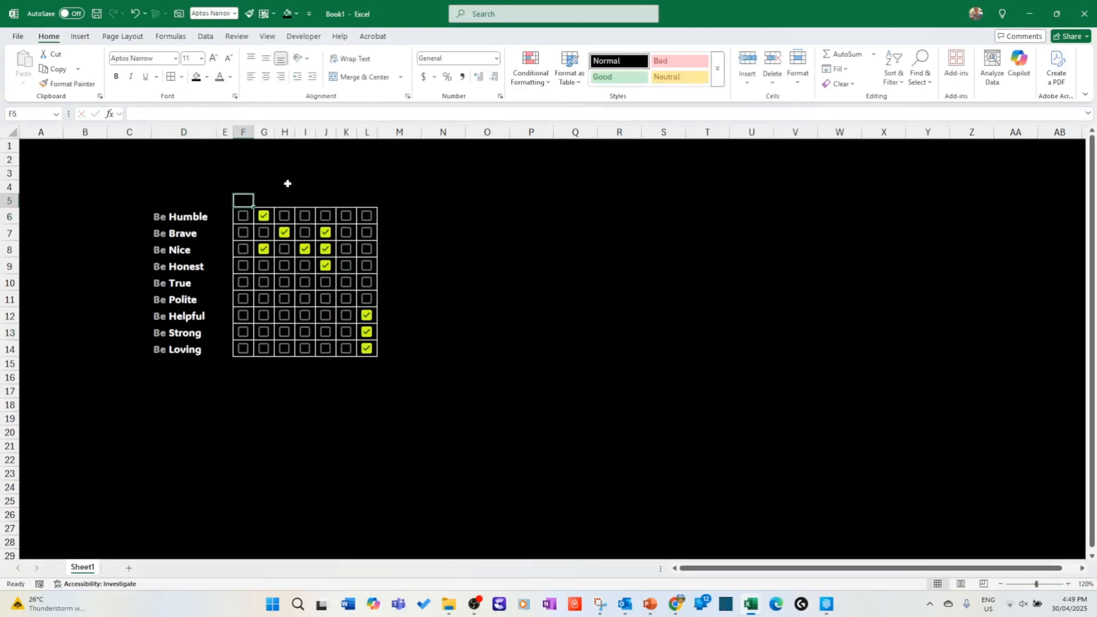
type("M")
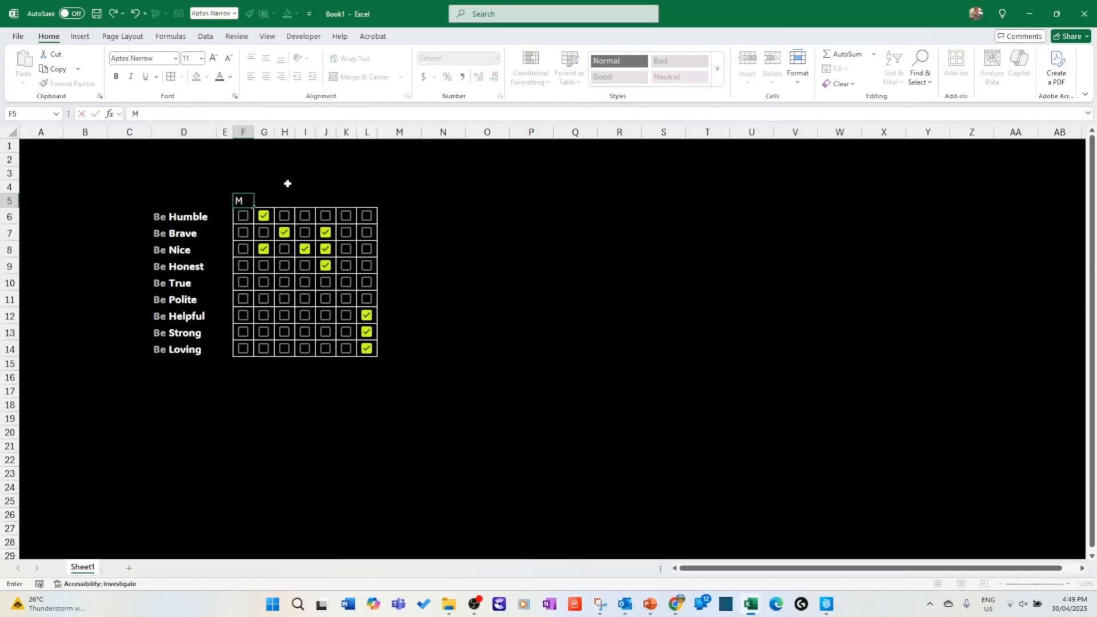
key("Tab")
type("T")
key("Tab")
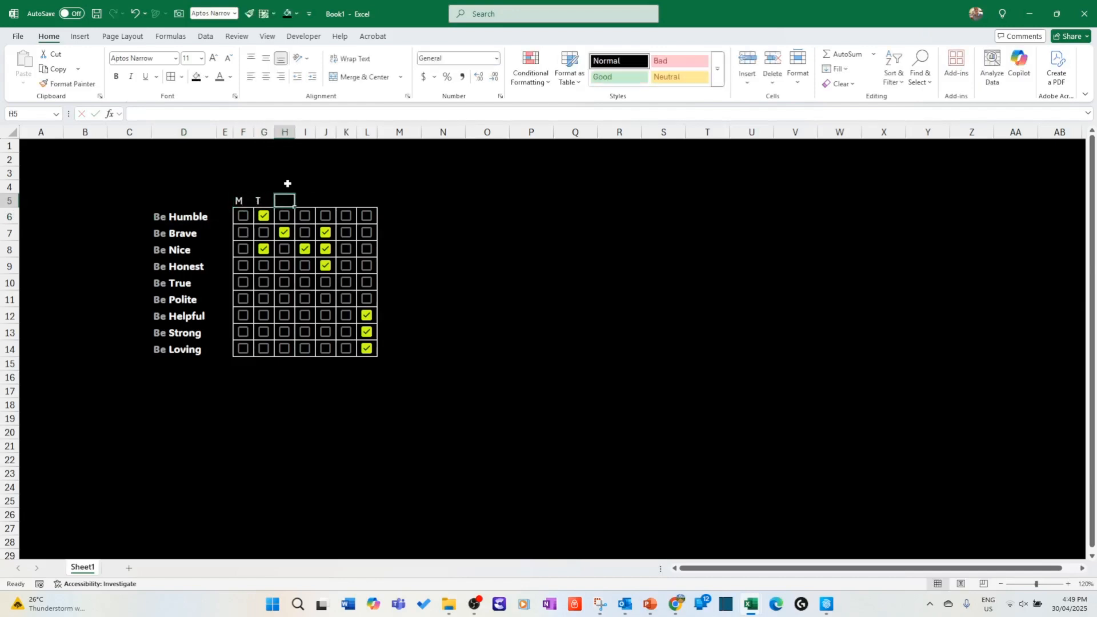
type("W")
key("Tab")
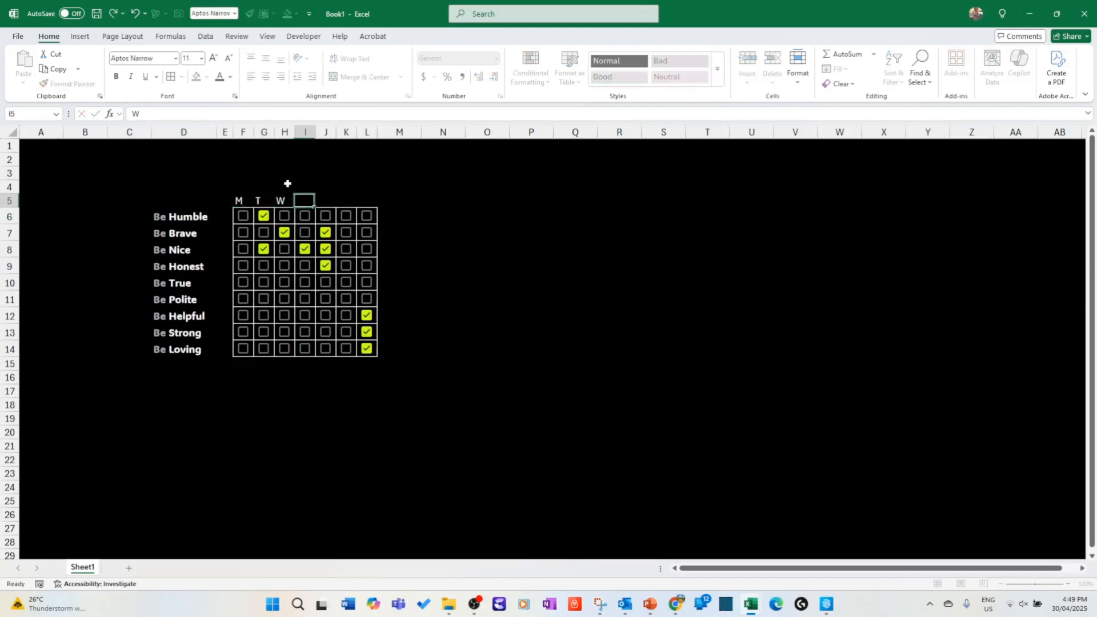
type("Th")
key("Tab")
type("F")
key("Tab")
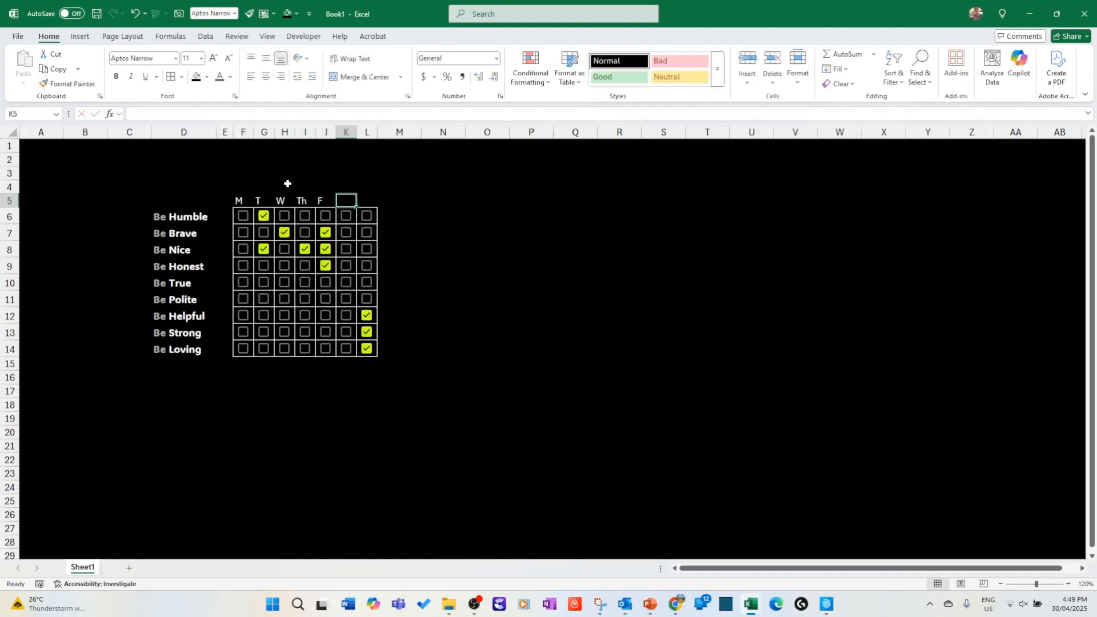
type("S")
key("Tab")
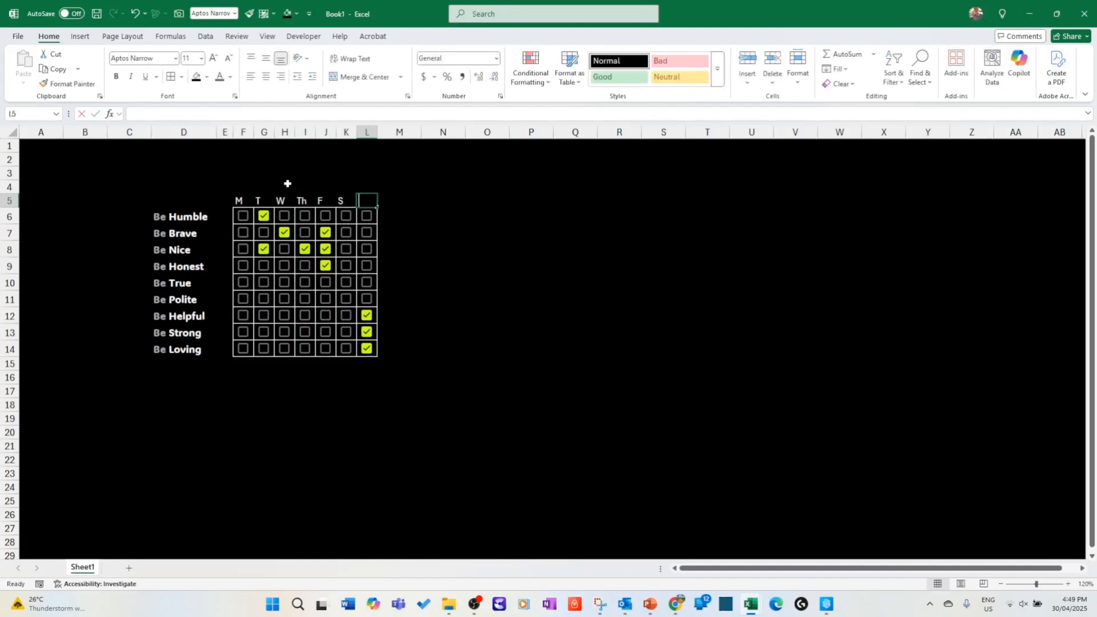
type("S")
key("Return")
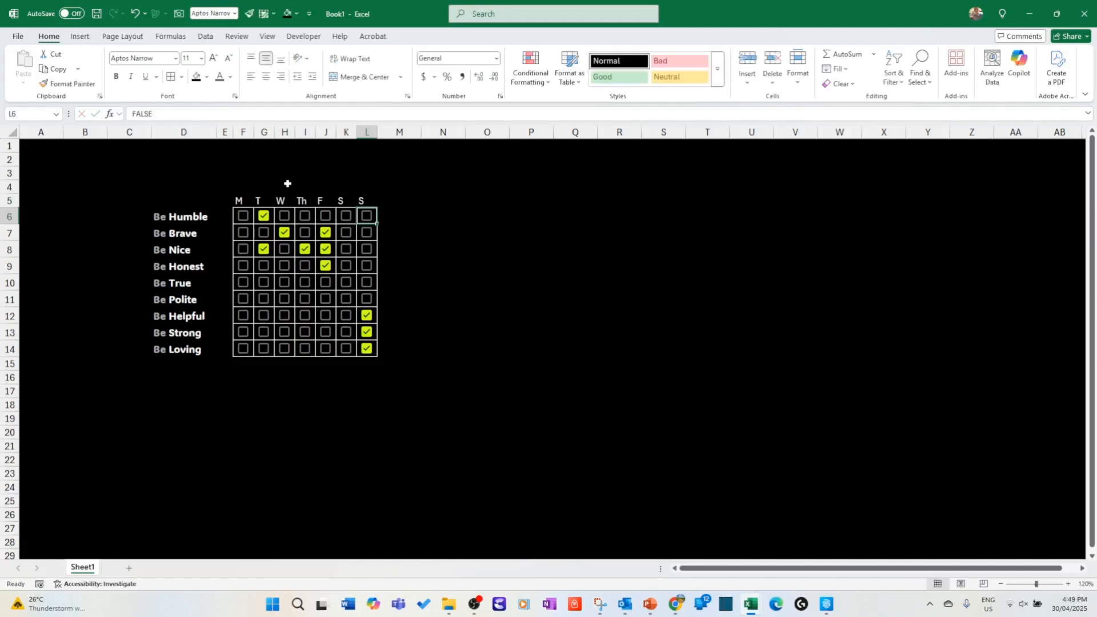
Step: Make the weekday headings in F5:L5 bold
left_click_drag(251, 200, 363, 204)
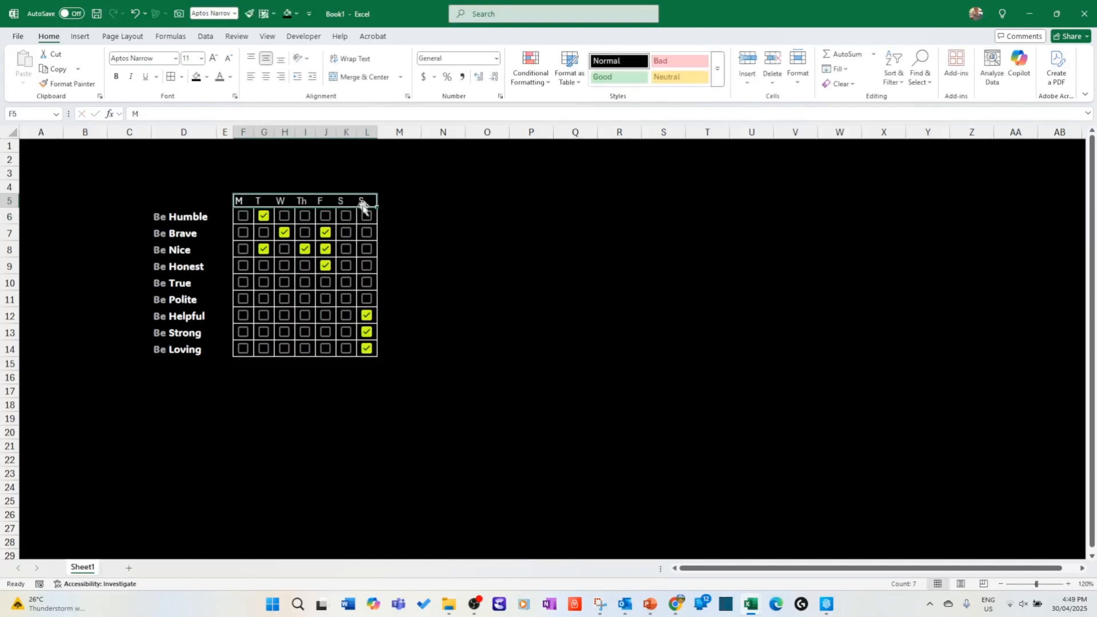
left_click(116, 76)
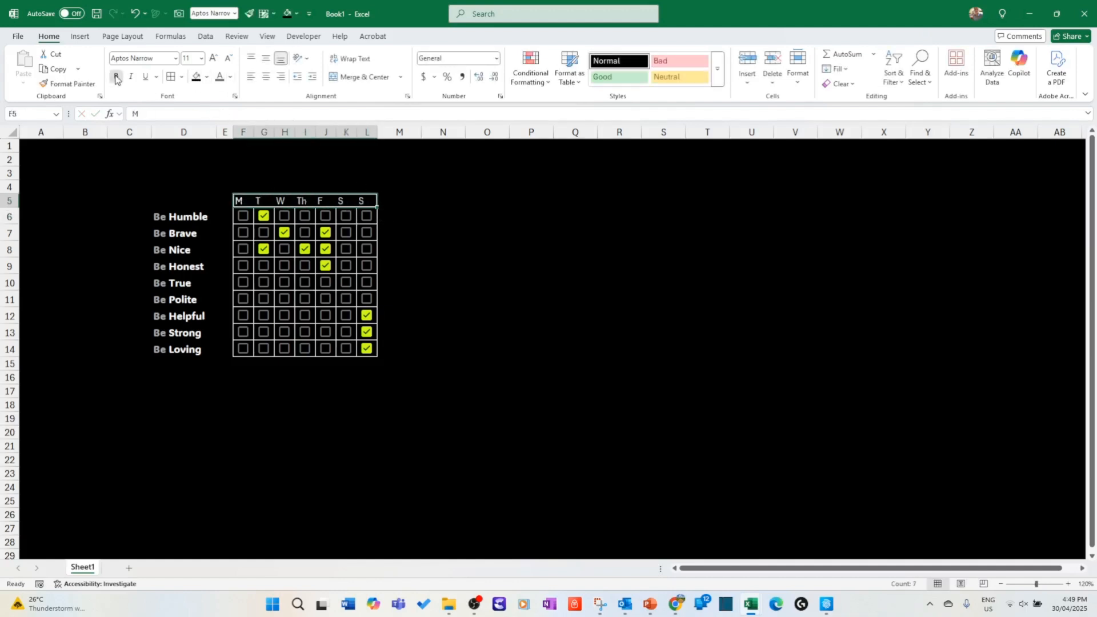
Step: Center the weekday headings in F5:L5 above the checkbox columns
left_click(269, 78)
left_click(456, 234)
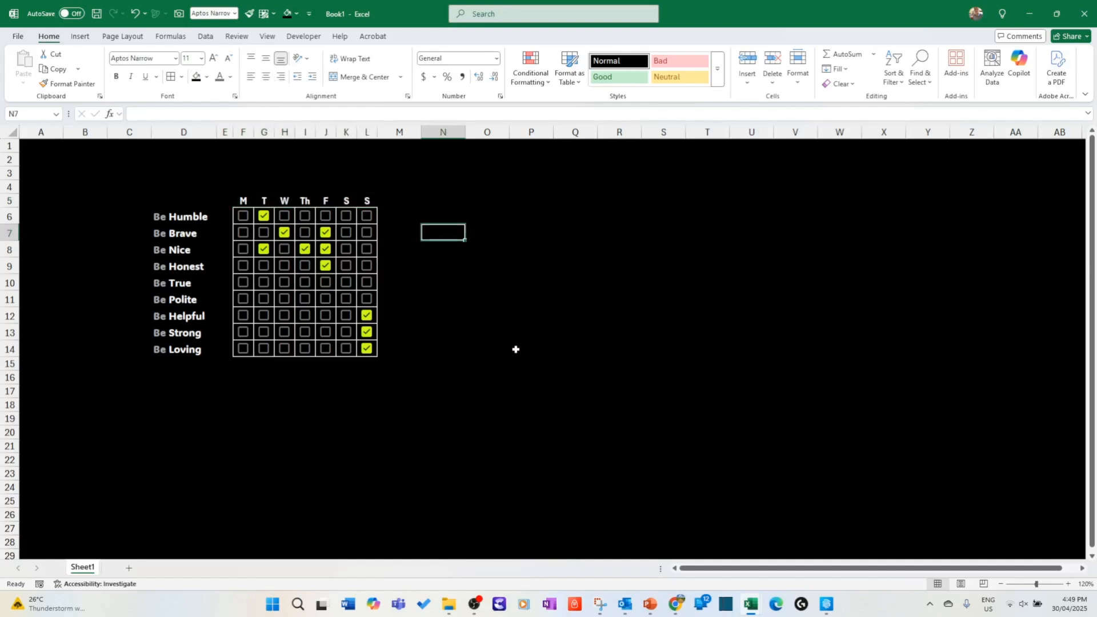
Step: Count Monday's ticked boxes in F4 with =COUNTIF(F6:F14,TRUE) and fill the formula across to L4
left_click(249, 186)
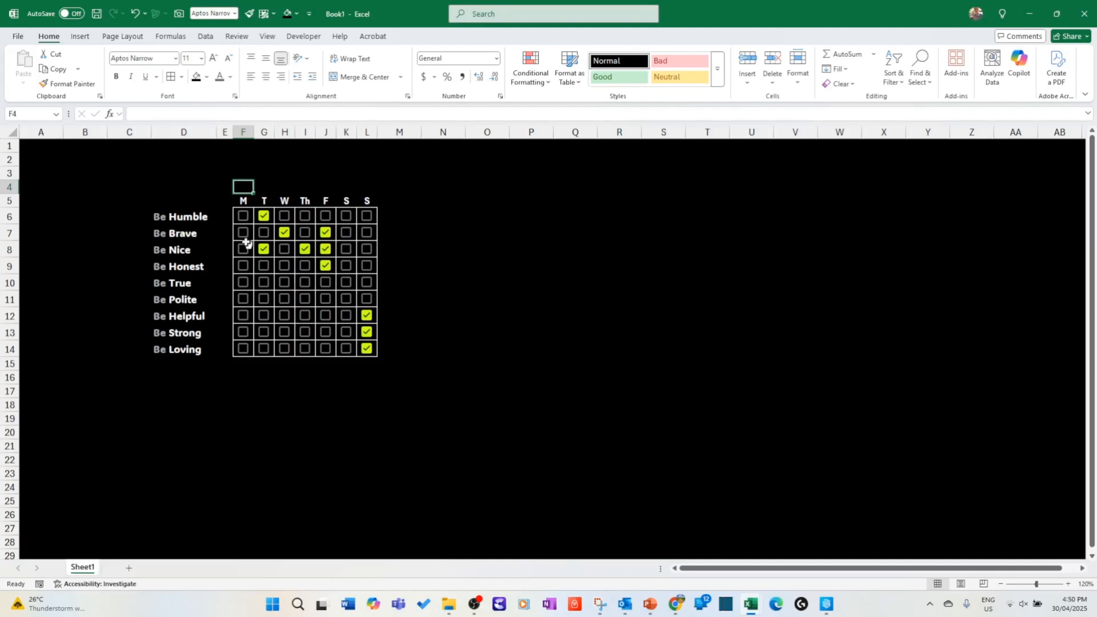
type("=")
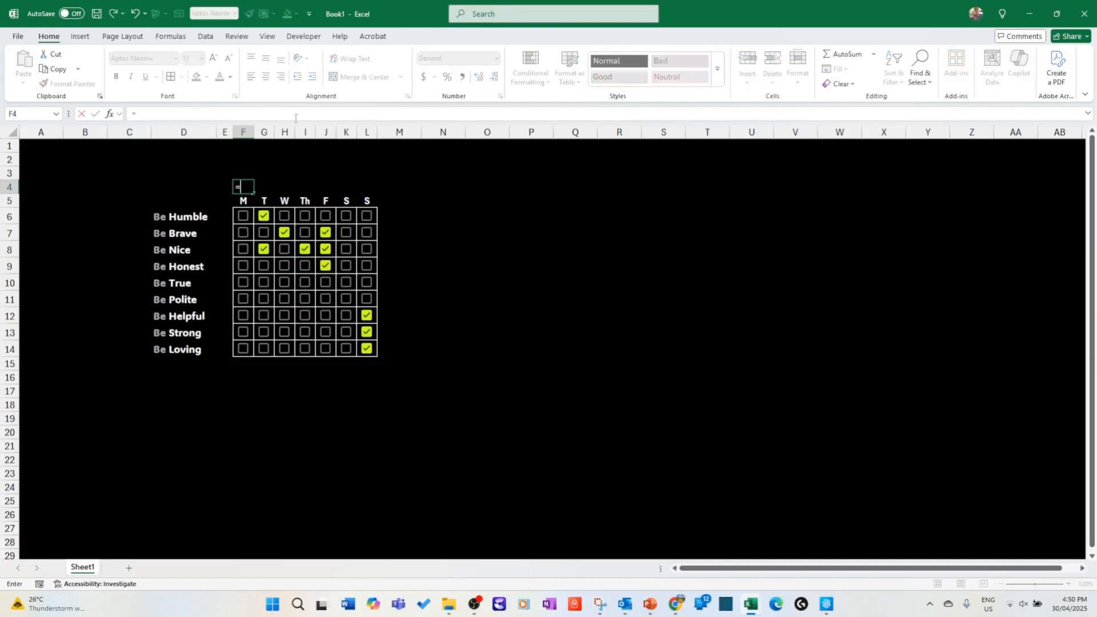
type("countif(")
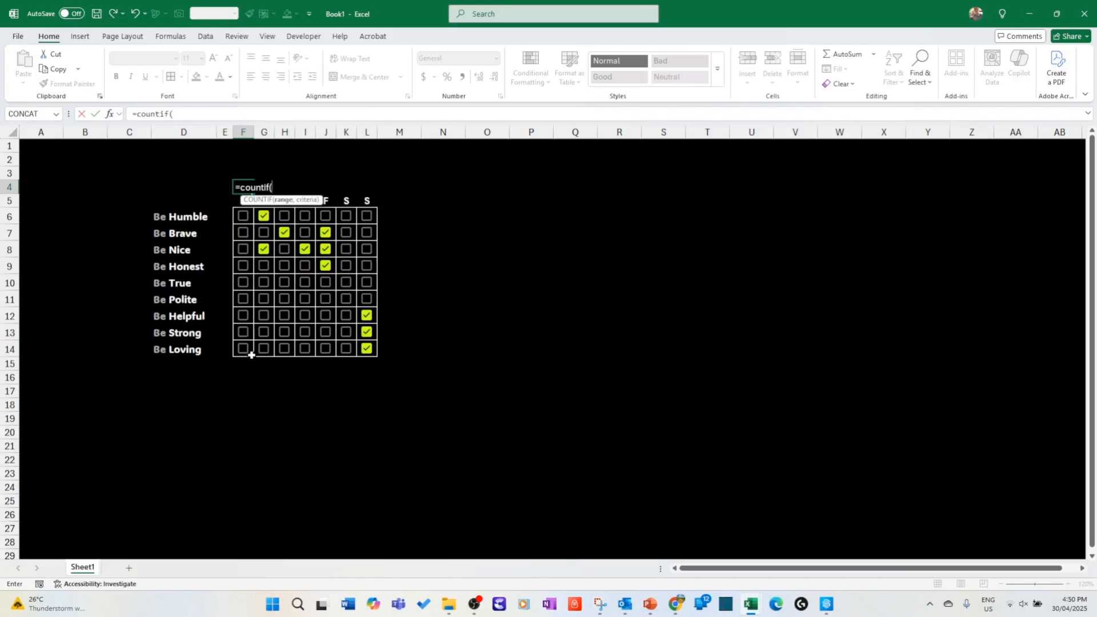
left_click_drag(251, 355, 244, 217)
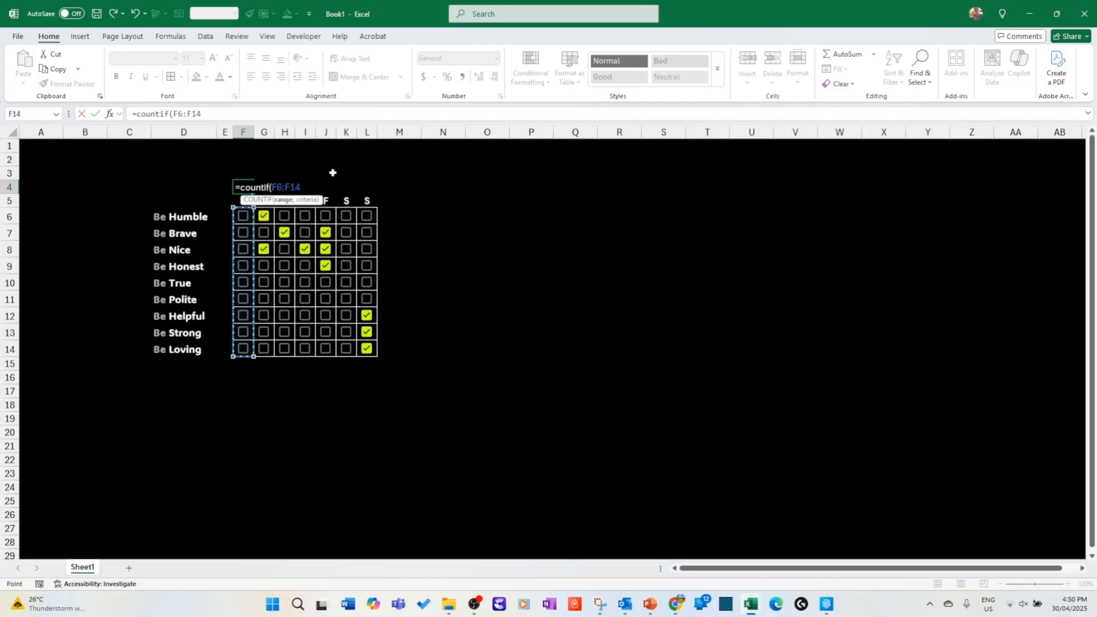
type(",")
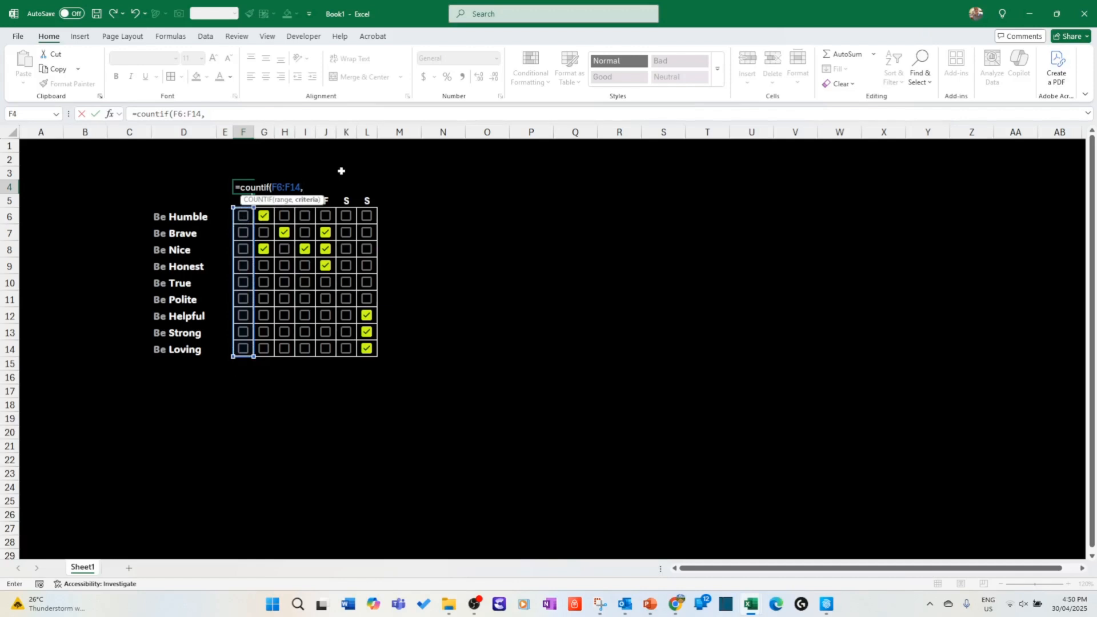
type("True)")
key("Return")
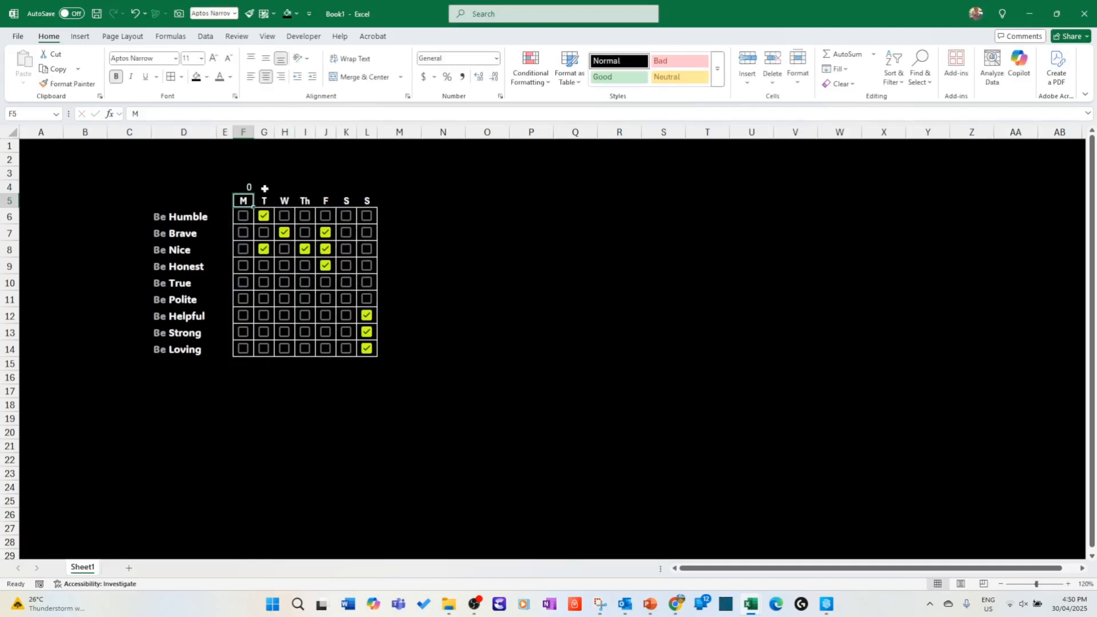
left_click(246, 186)
left_click_drag(254, 195, 377, 195)
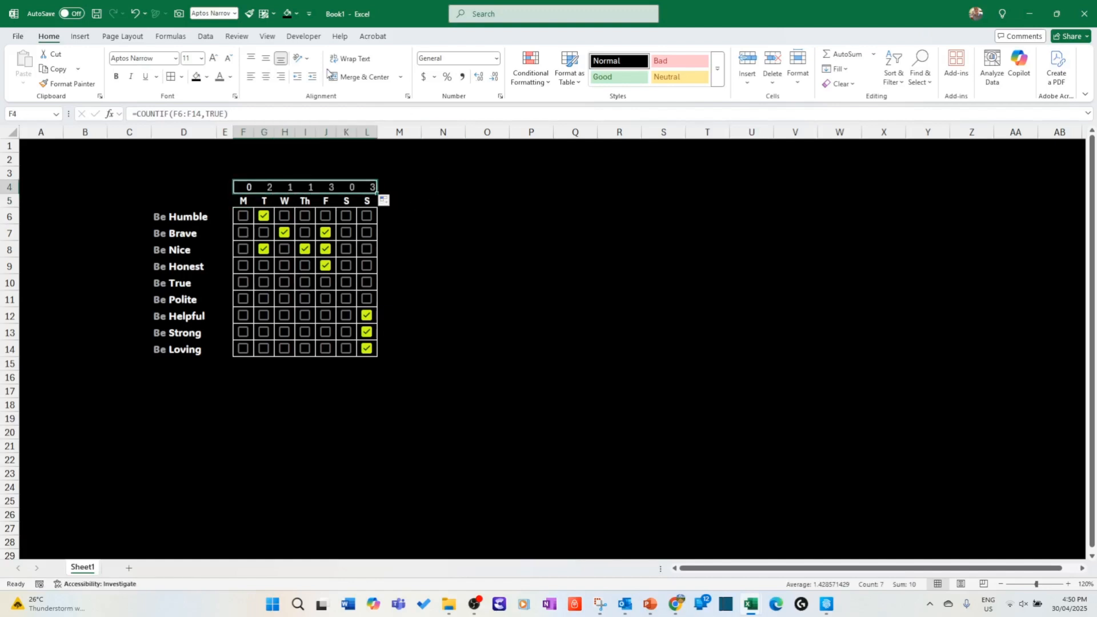
Step: Format the daily counts in F4:L4 as centered, bold and lime green, using the recent color
left_click(266, 76)
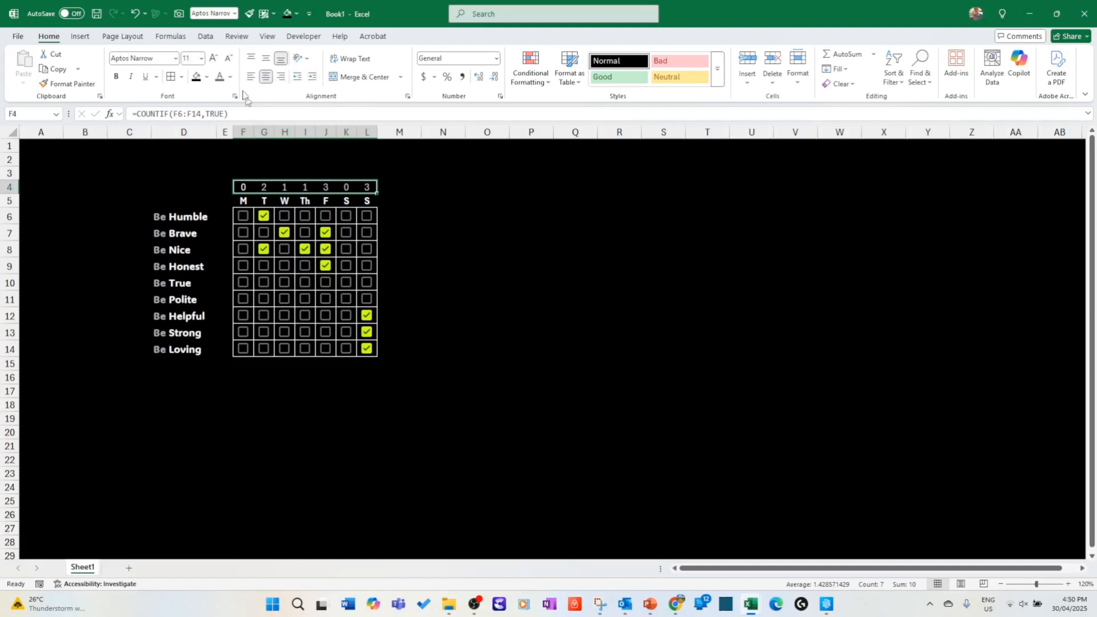
left_click(230, 78)
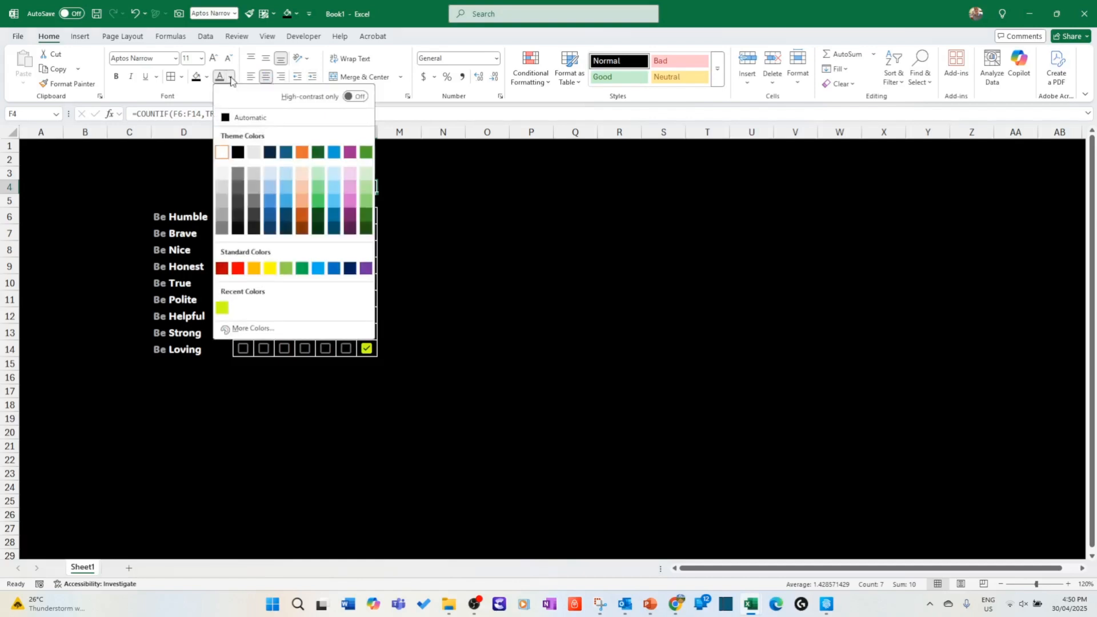
left_click(222, 307)
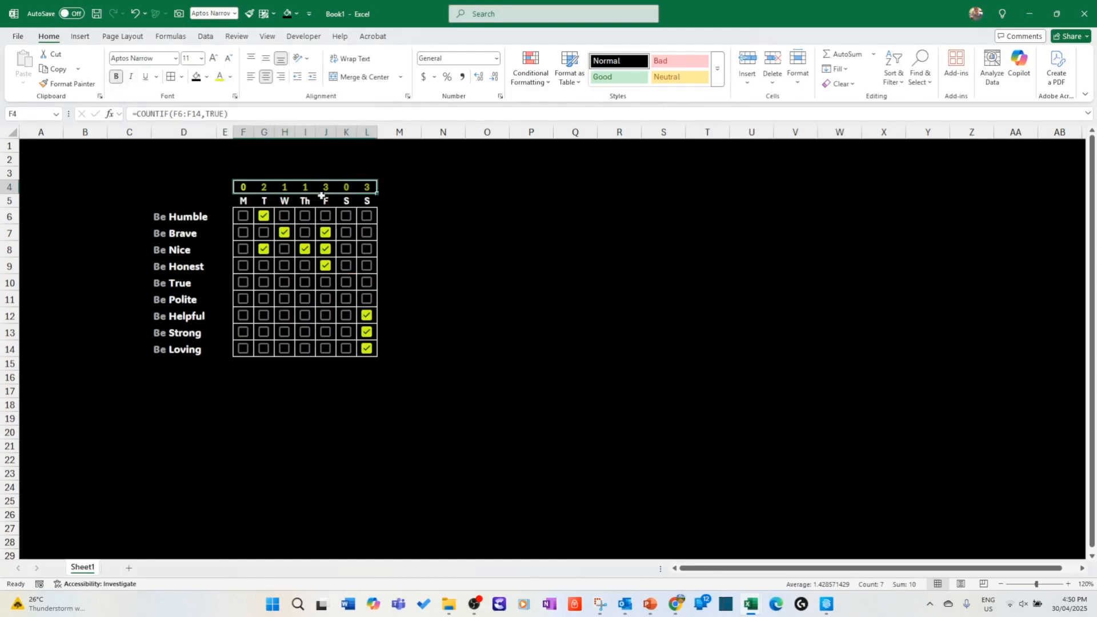
Step: Apply the custom number format # to the daily counts in F4:L4 so that zeros are hidden
right_click(279, 187)
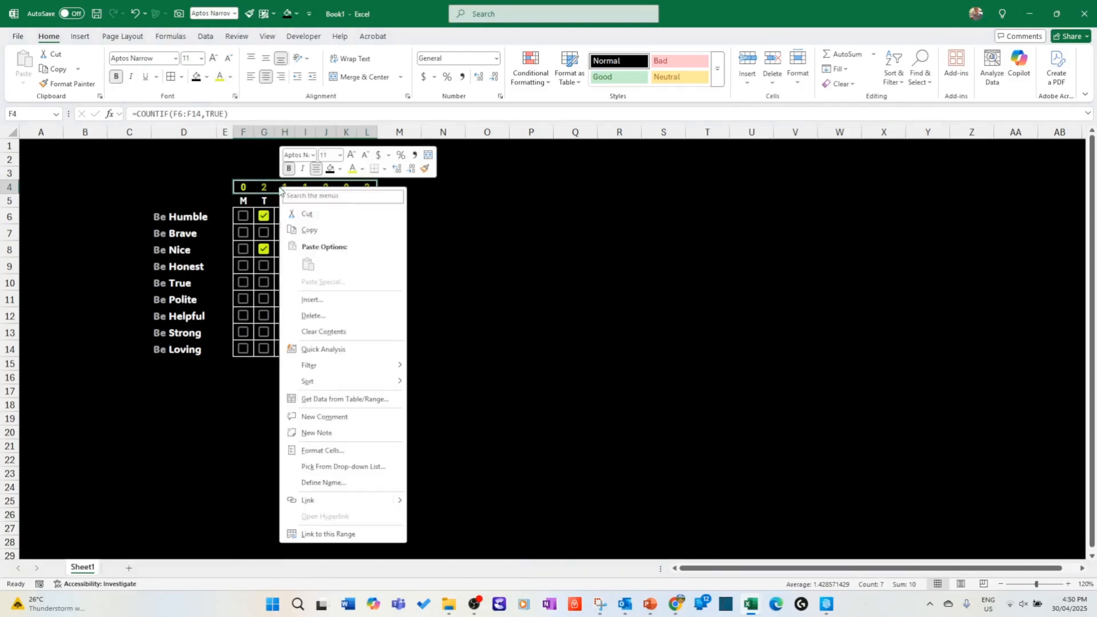
left_click(329, 452)
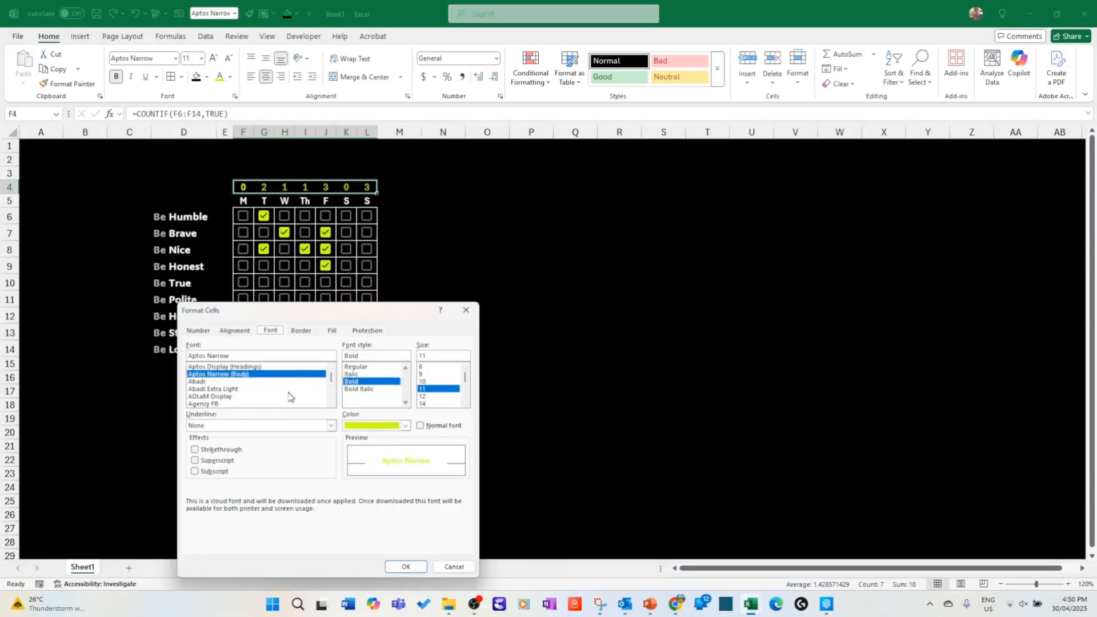
left_click(198, 330)
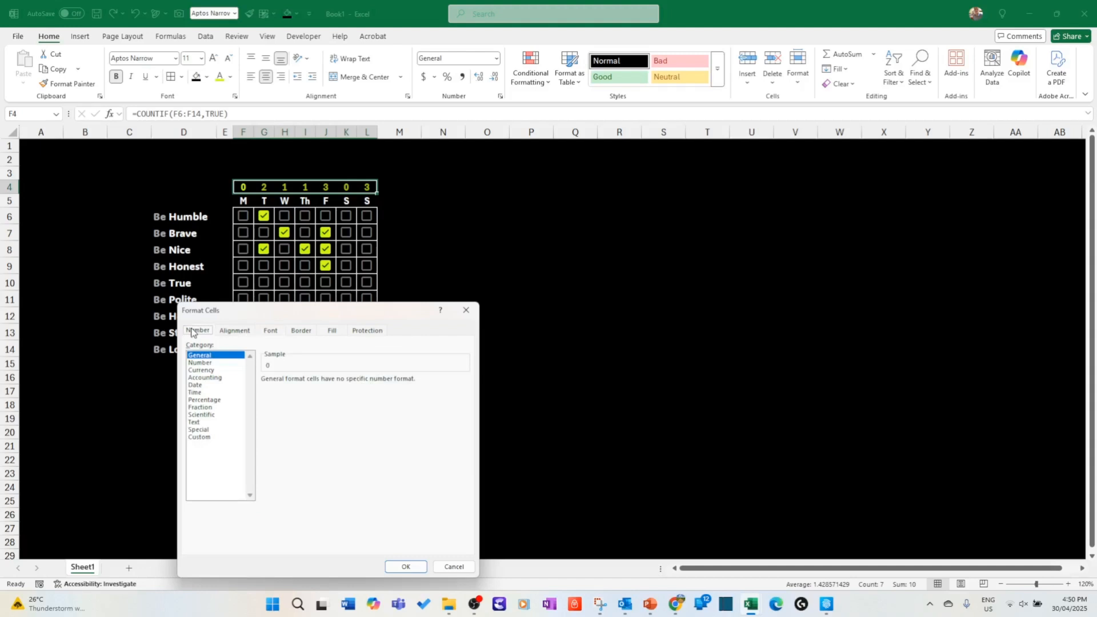
left_click(203, 437)
left_click_drag(290, 388, 258, 389)
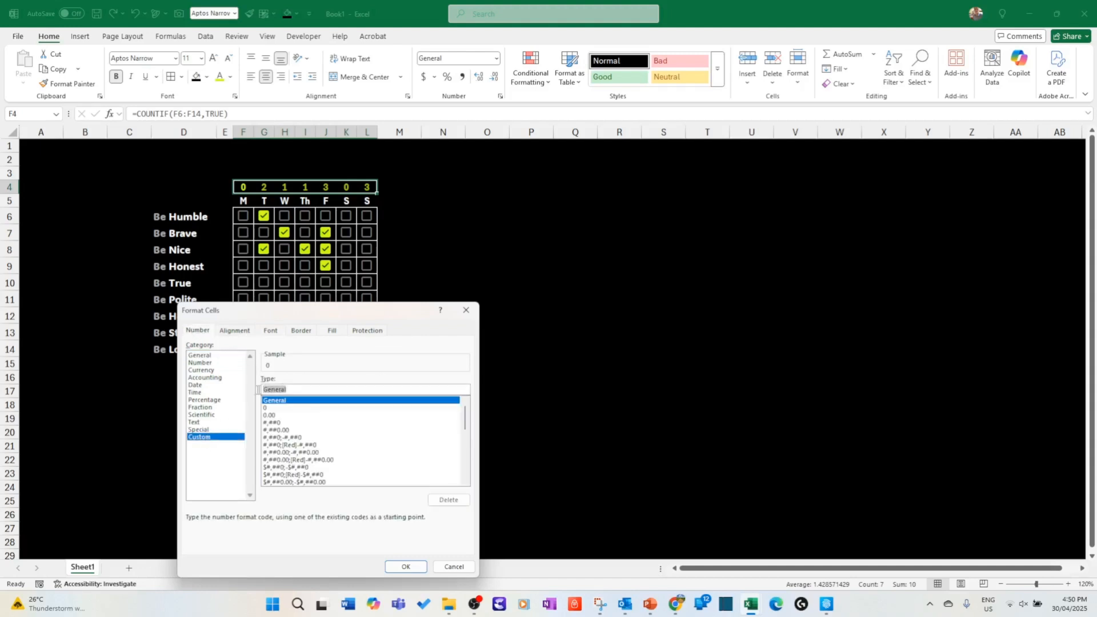
type("#")
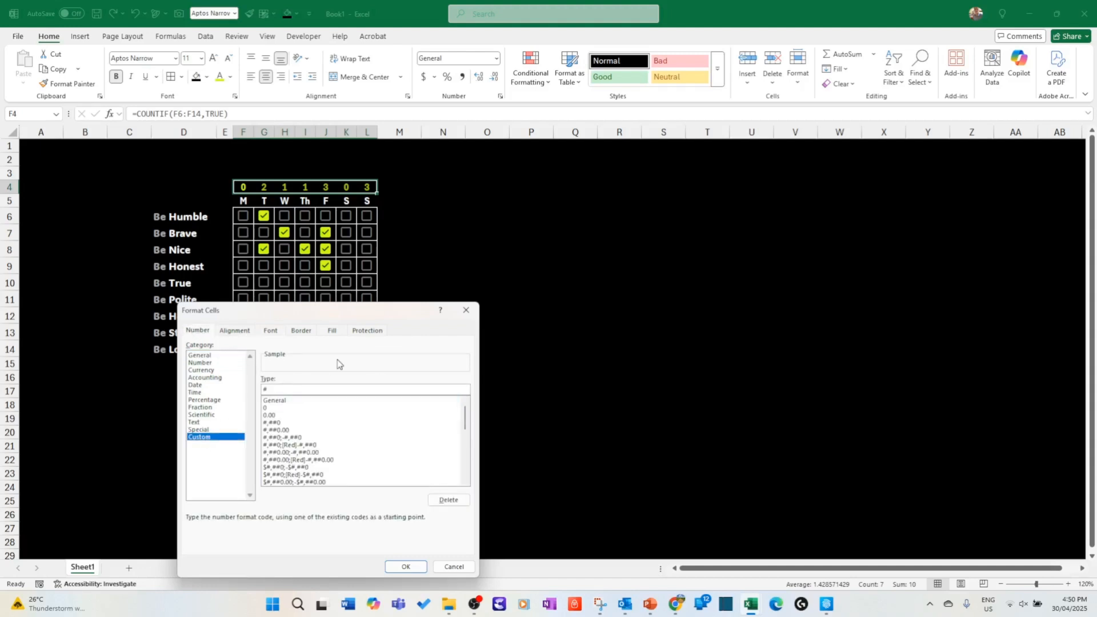
left_click(405, 566)
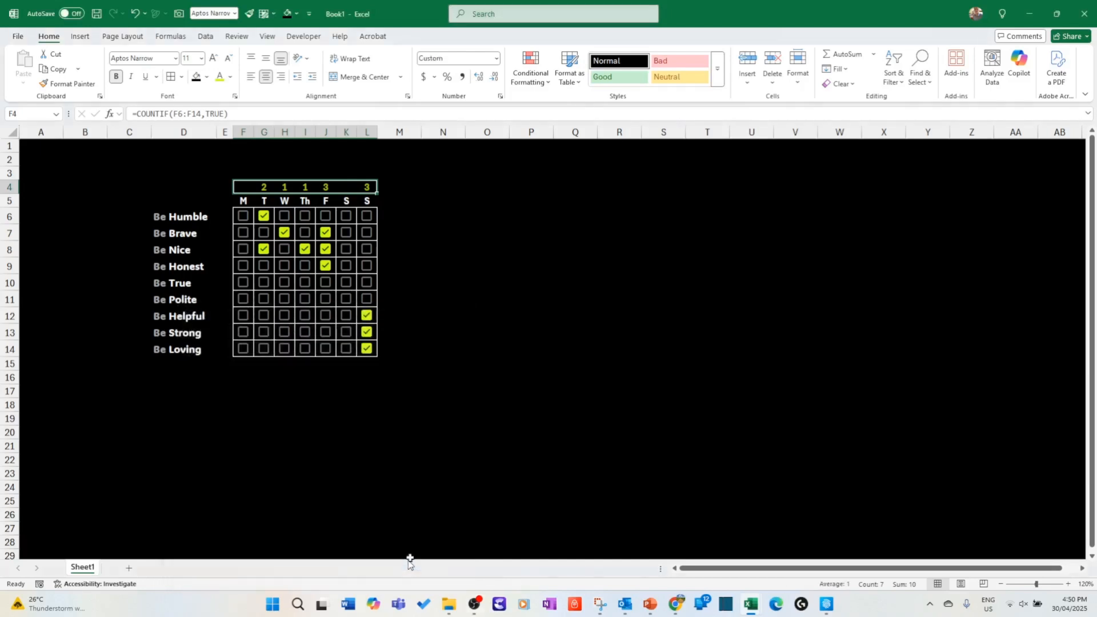
left_click(506, 331)
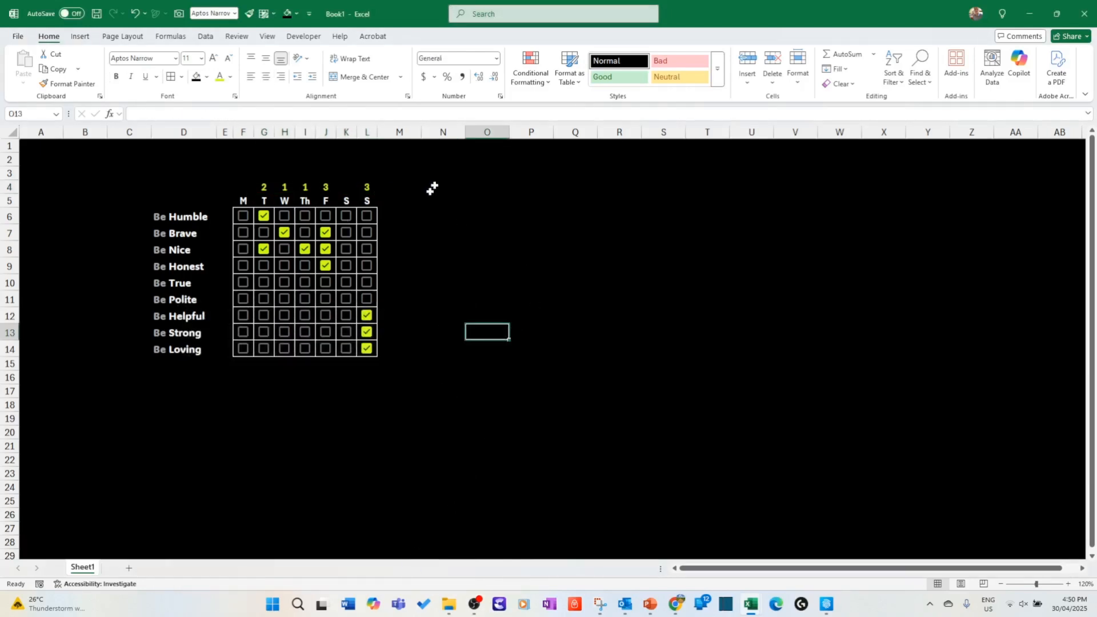
Step: Copy the daily counts in F4:L4 and paste them transposed down column C, starting at C6
left_click_drag(240, 192, 362, 188)
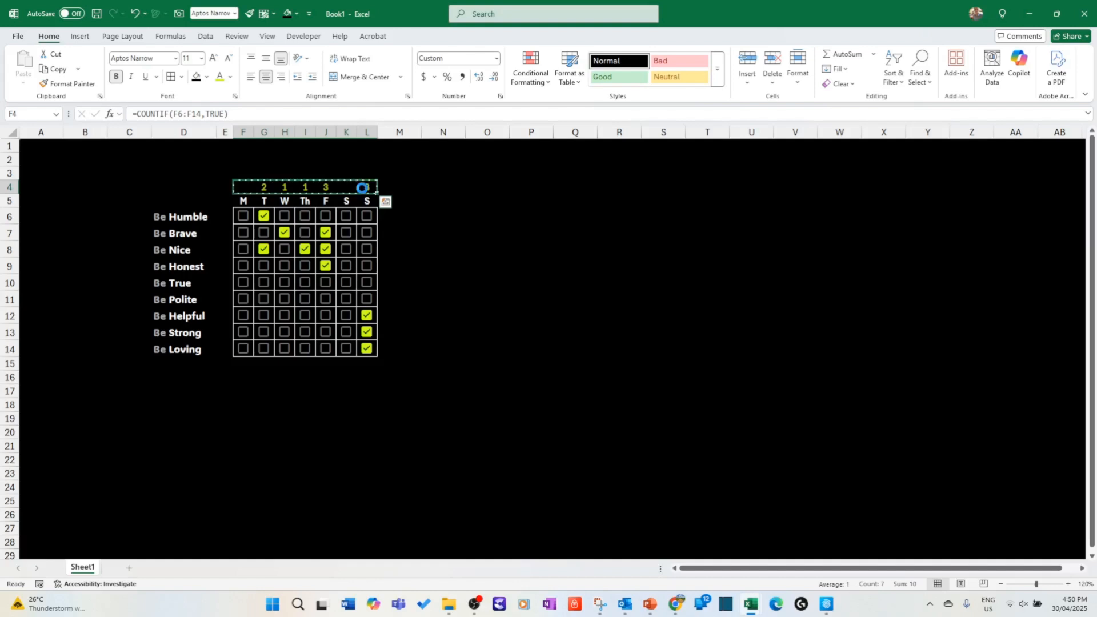
key("ctrl+c")
left_click(128, 216)
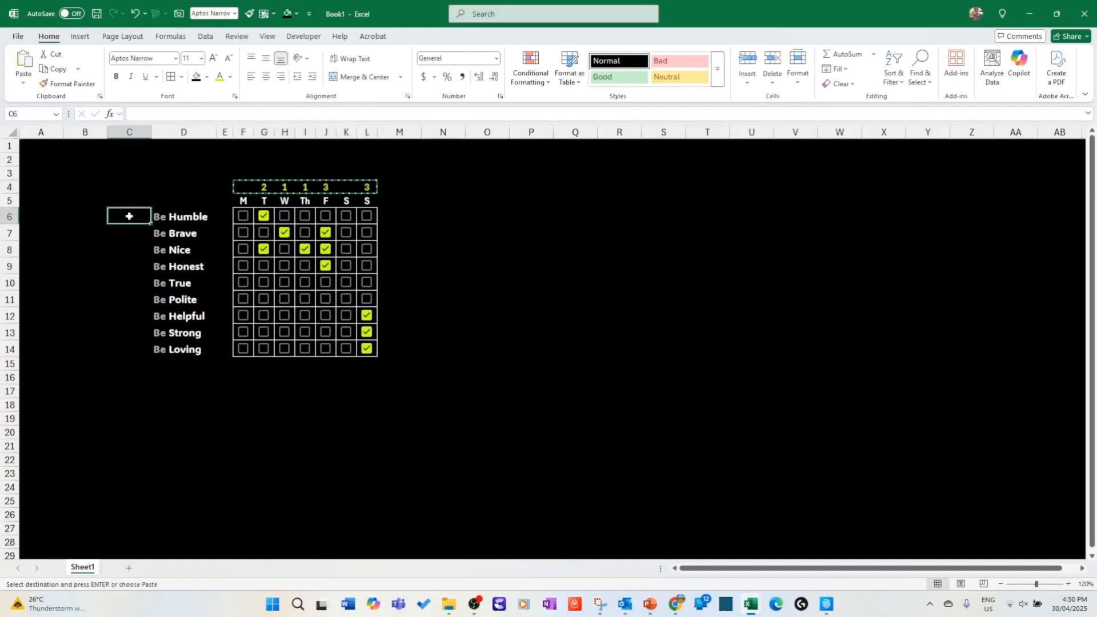
right_click(130, 217)
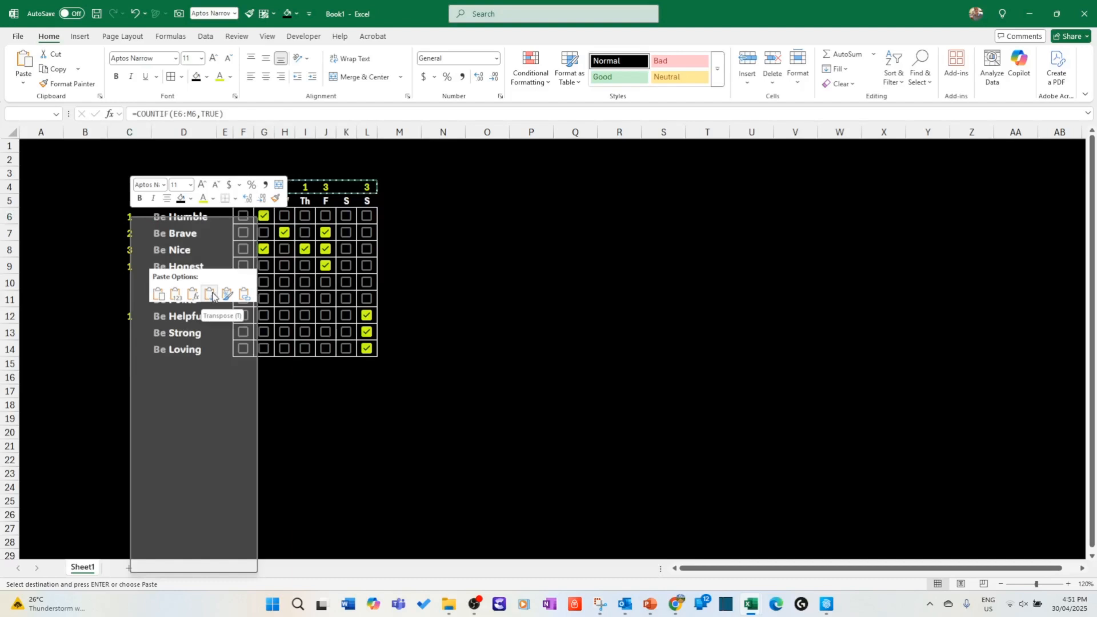
left_click(212, 295)
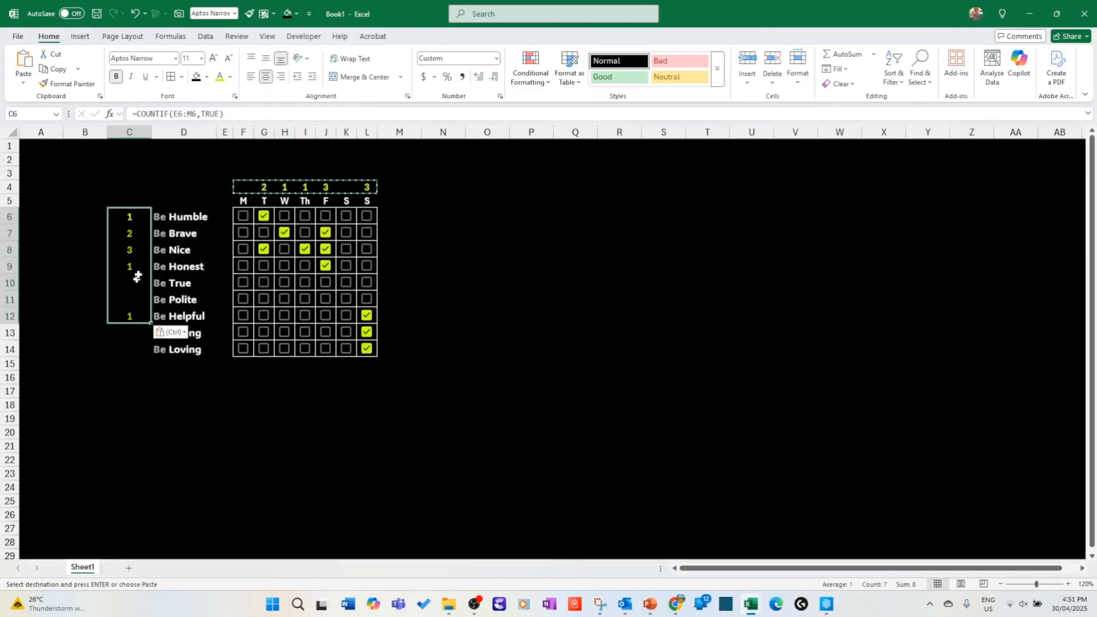
Step: Correct the count formula in C6 to =COUNTIF(F6:L6,TRUE) and fill it down to C14
left_click(135, 217)
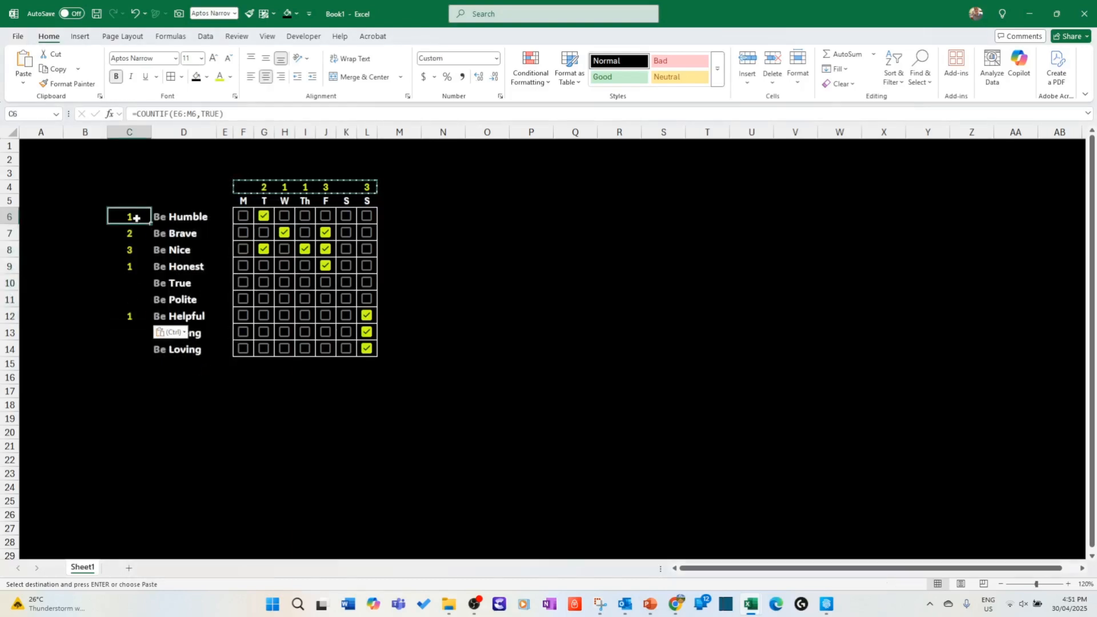
double_click(137, 217)
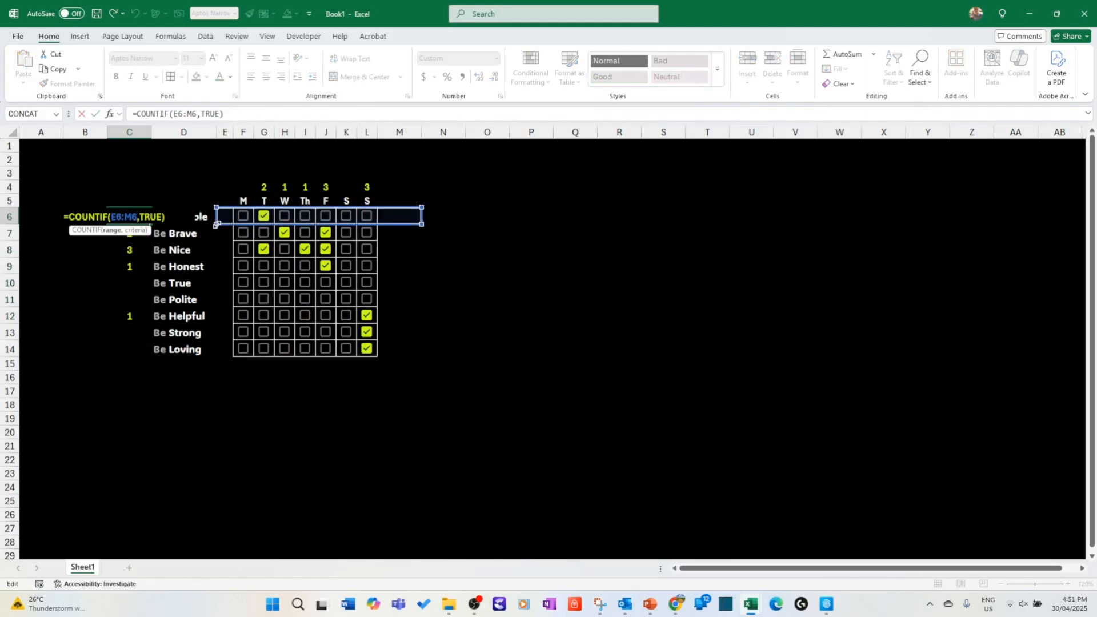
left_click_drag(215, 225, 233, 225)
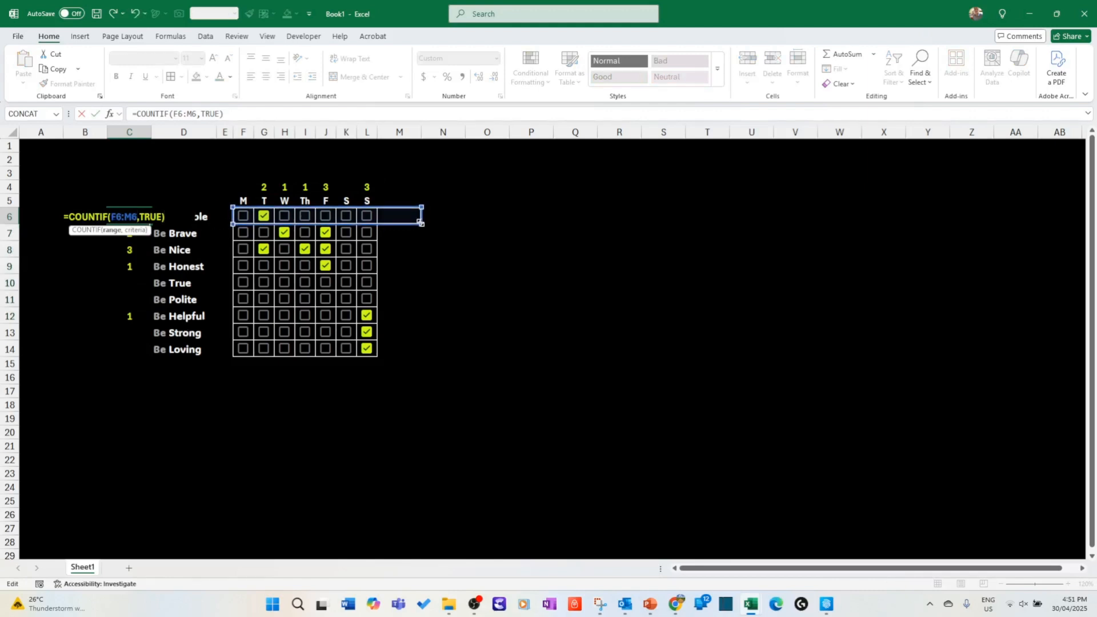
left_click_drag(421, 224, 387, 222)
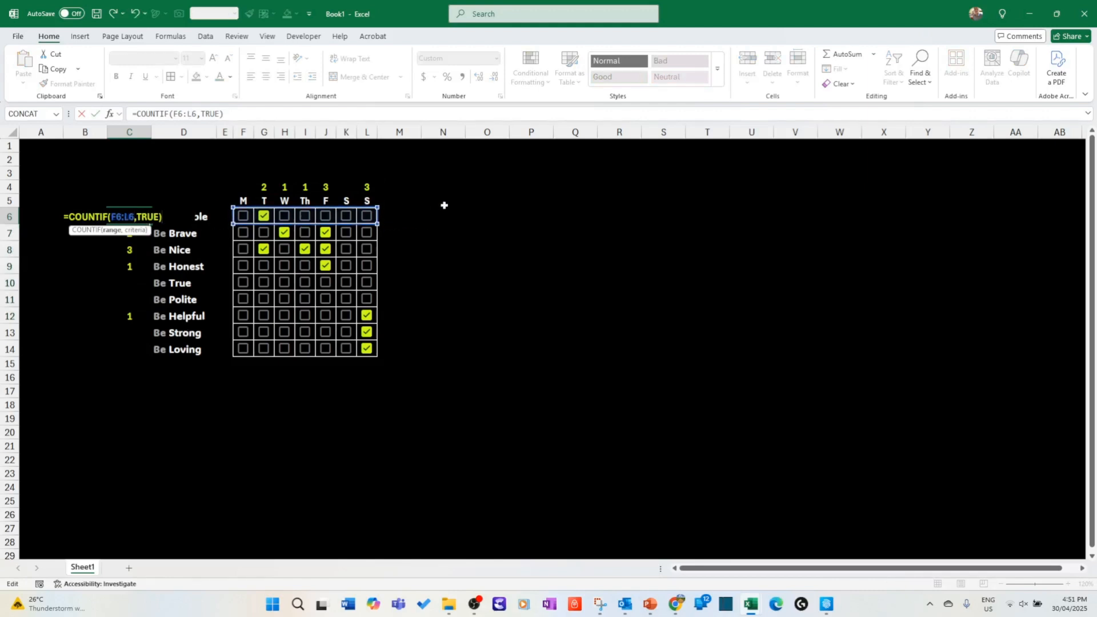
key("Return")
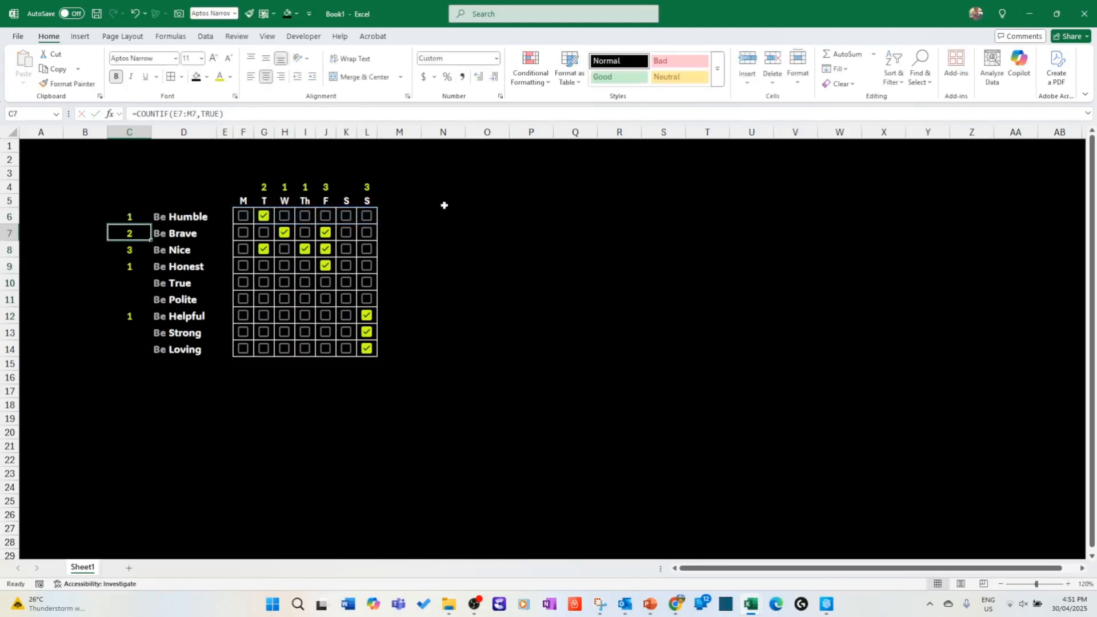
left_click(126, 217)
left_click_drag(152, 223, 156, 352)
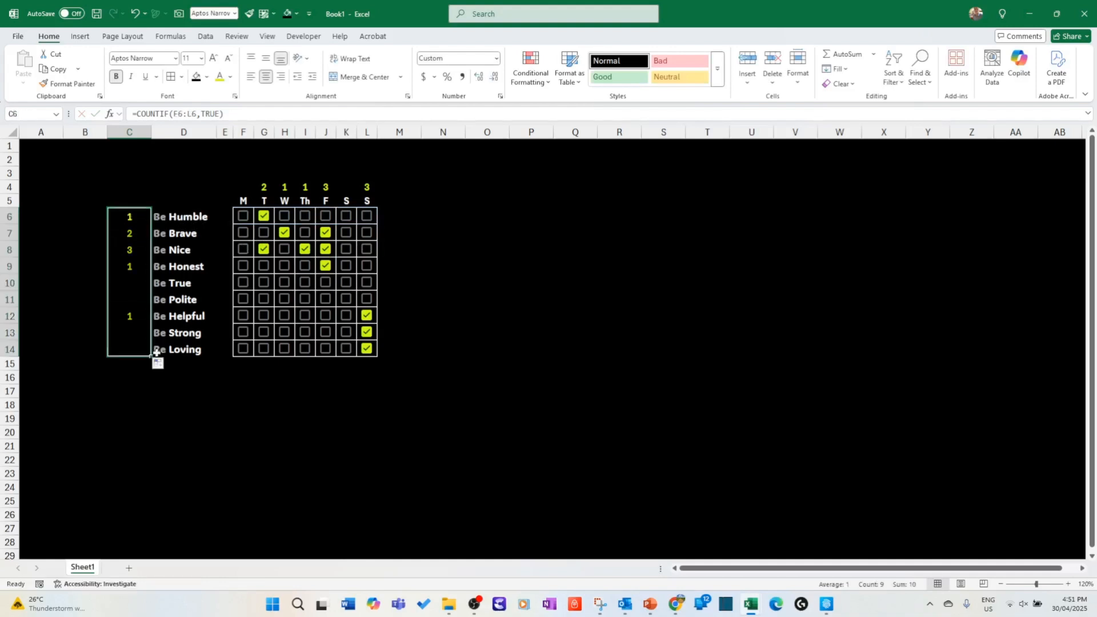
Step: Tick the Thursday and Tuesday boxes for Be Helpful and the Tuesday box for Be Strong
left_click(302, 318)
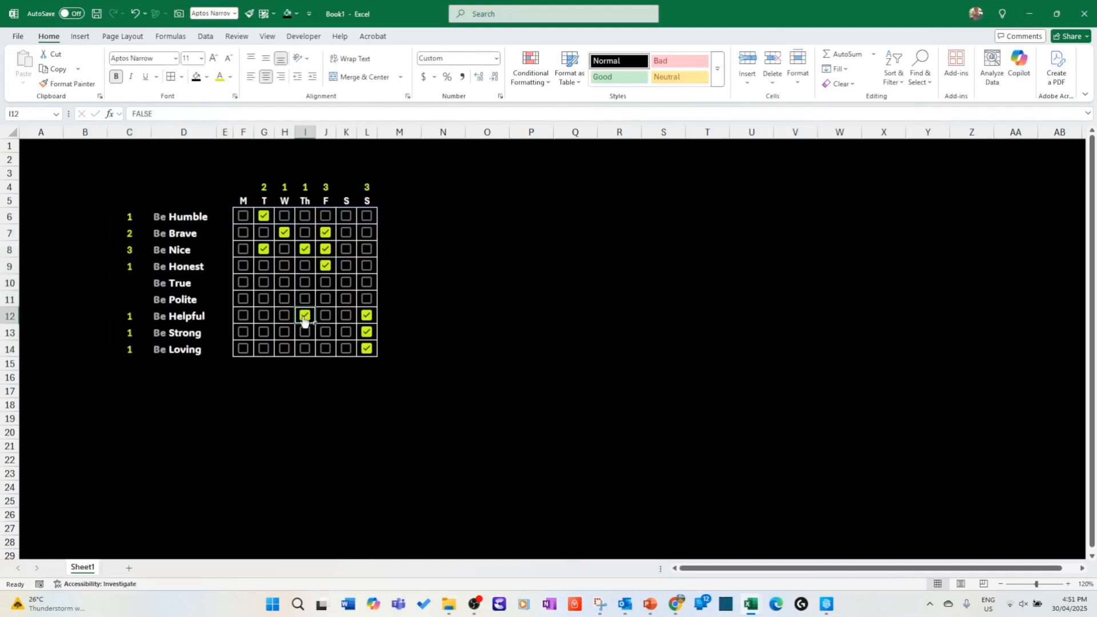
left_click(264, 318)
left_click(264, 332)
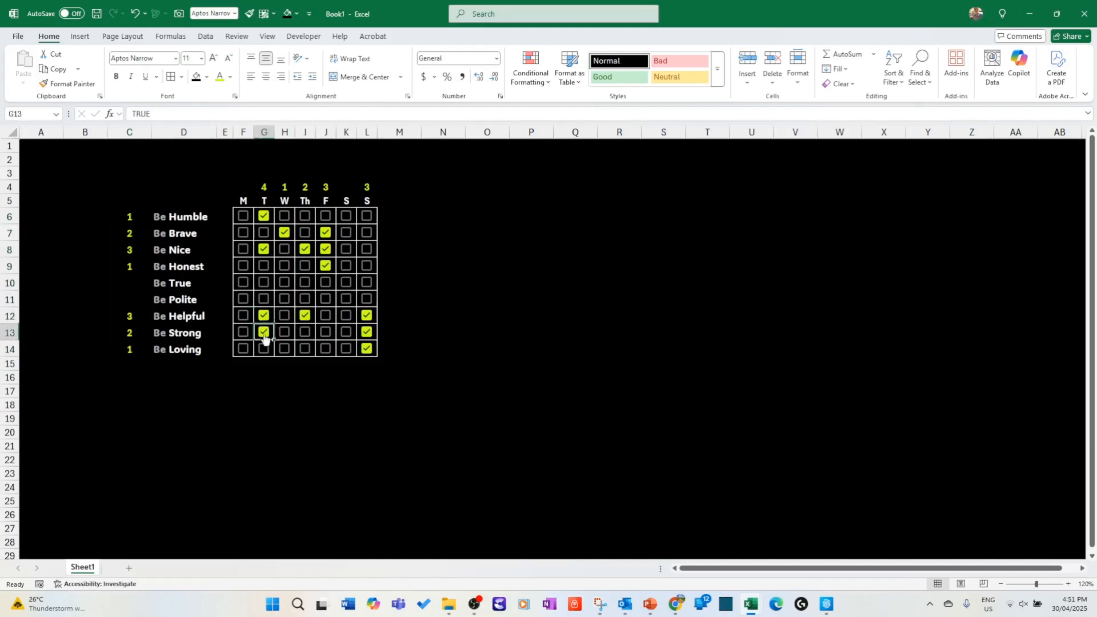
Step: Right-align the habit counts in C6:C14 and narrow column C to fit the single digits
left_click_drag(137, 217, 130, 350)
left_click(280, 76)
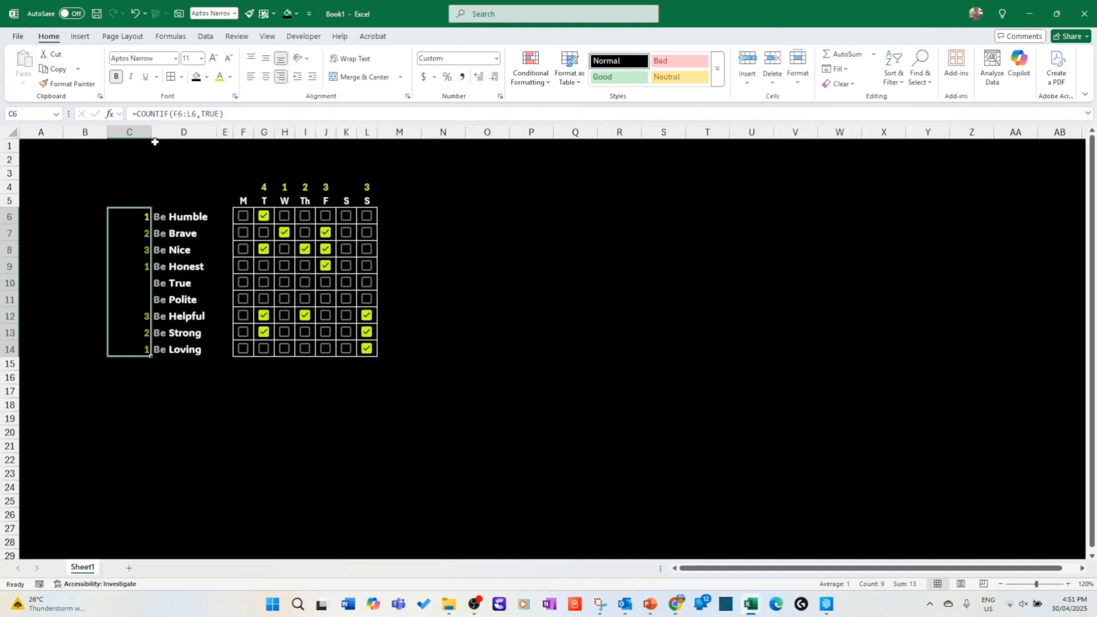
left_click_drag(150, 135, 127, 134)
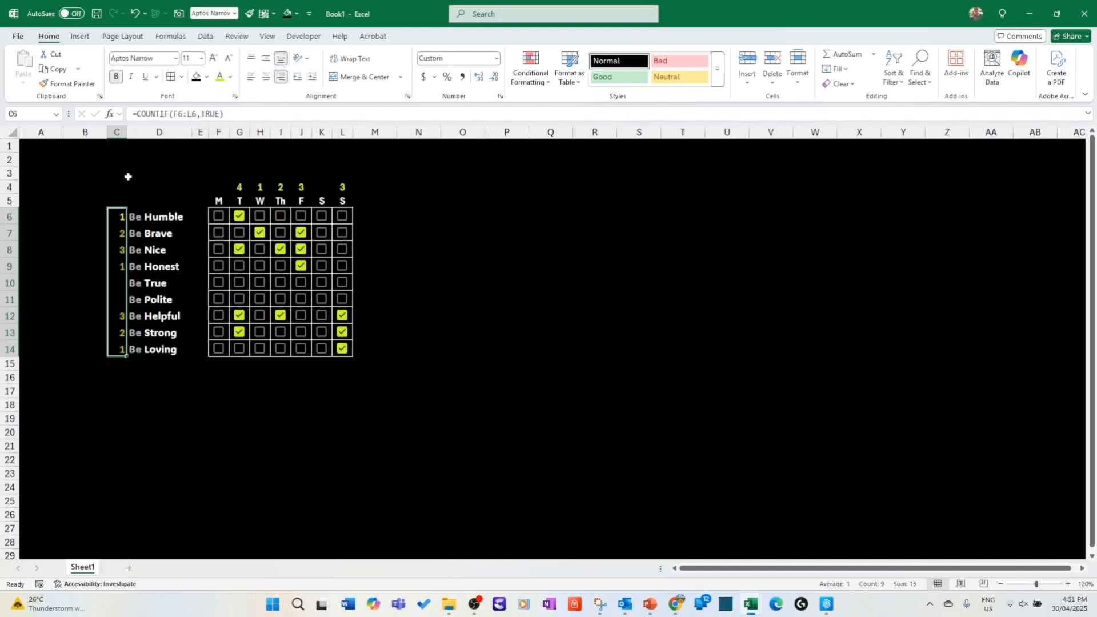
left_click(129, 175)
Step: Check which cell range the Be Humble count formula in C6 covers, leaving the formula as it is
double_click(119, 217)
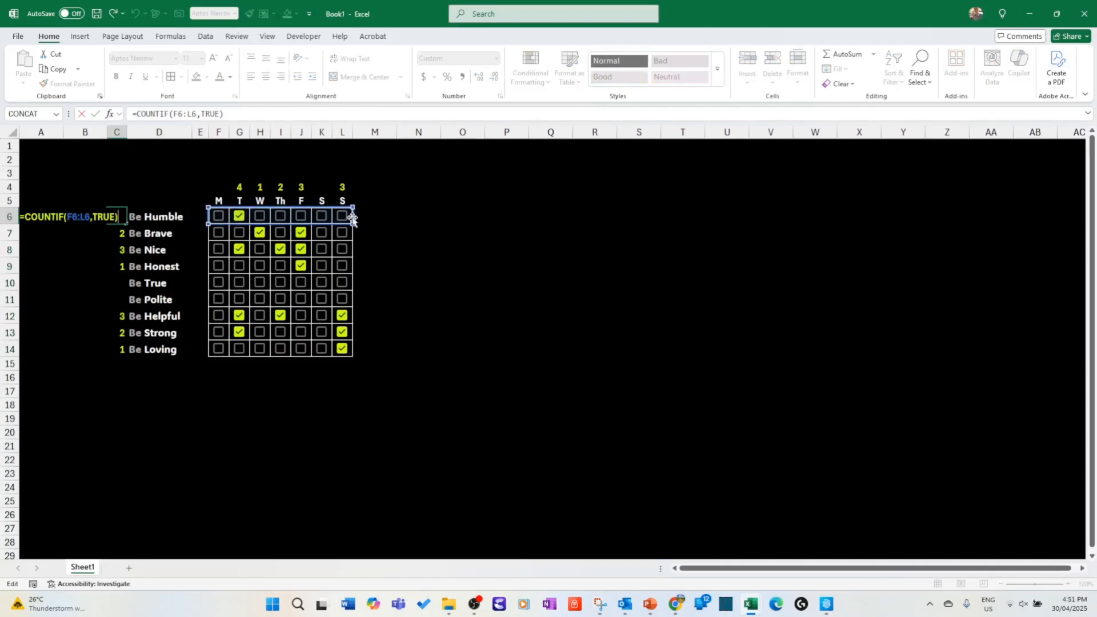
key("Return")
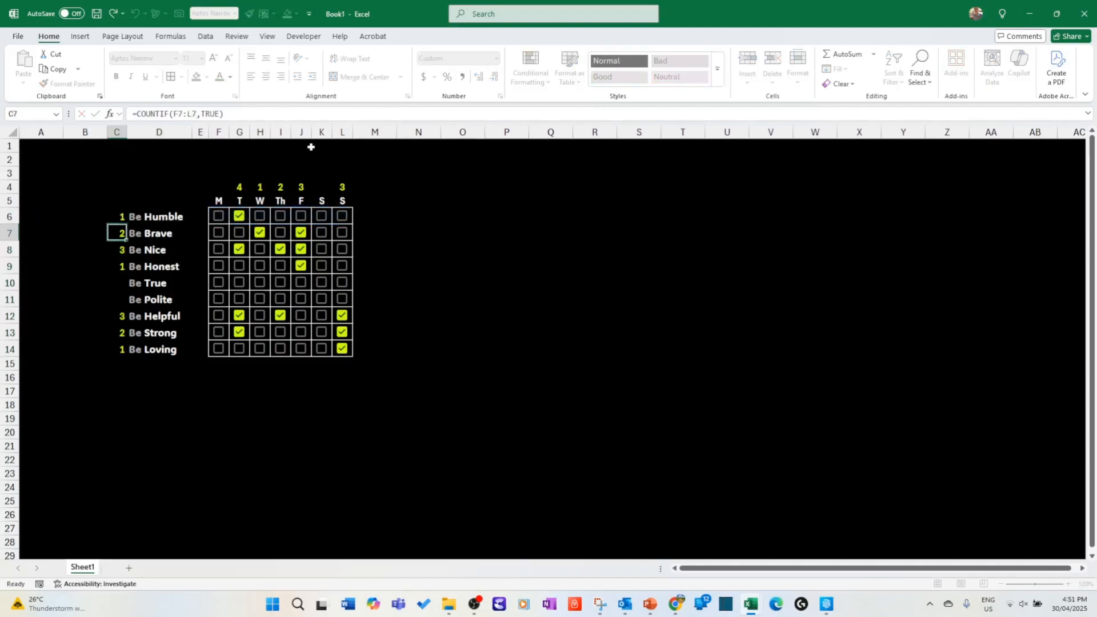
left_click(557, 268)
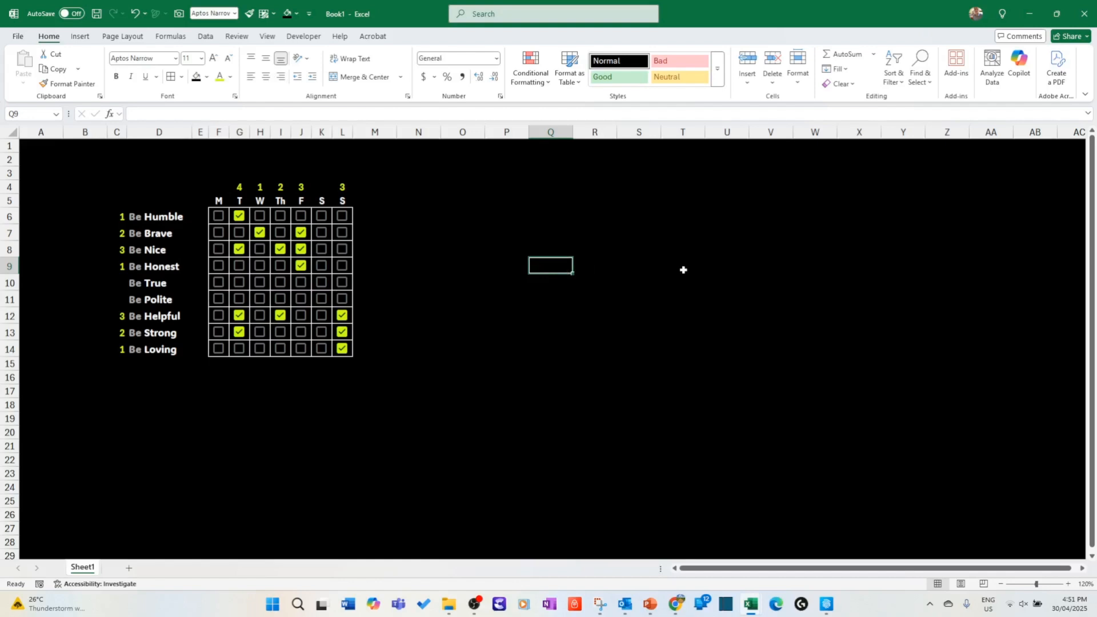
left_click_drag(118, 220, 118, 349)
left_click(117, 77)
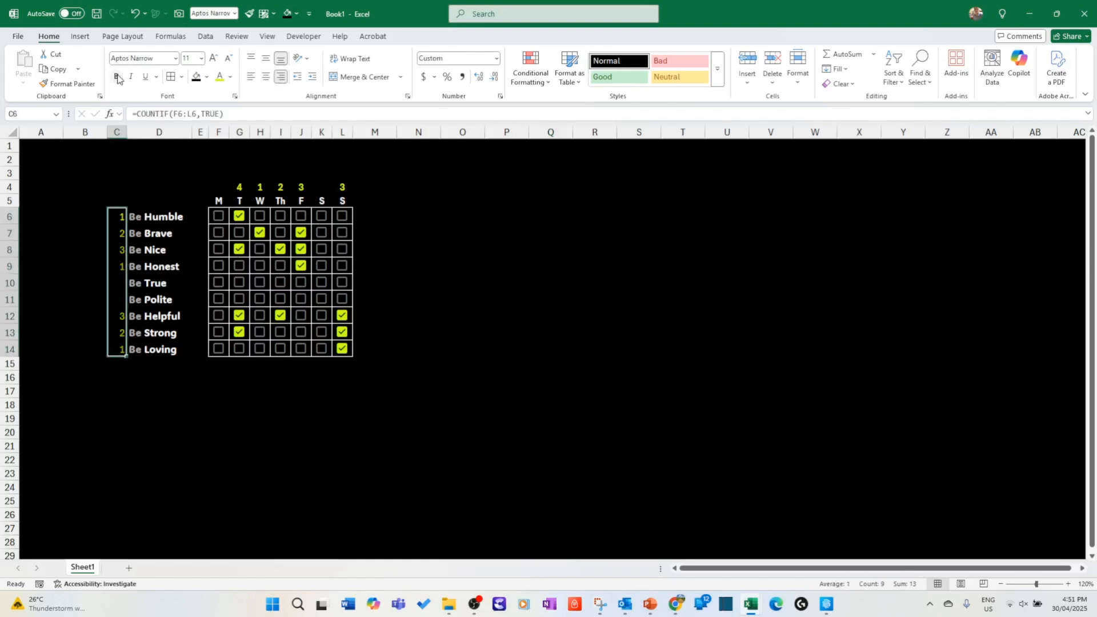
left_click(466, 250)
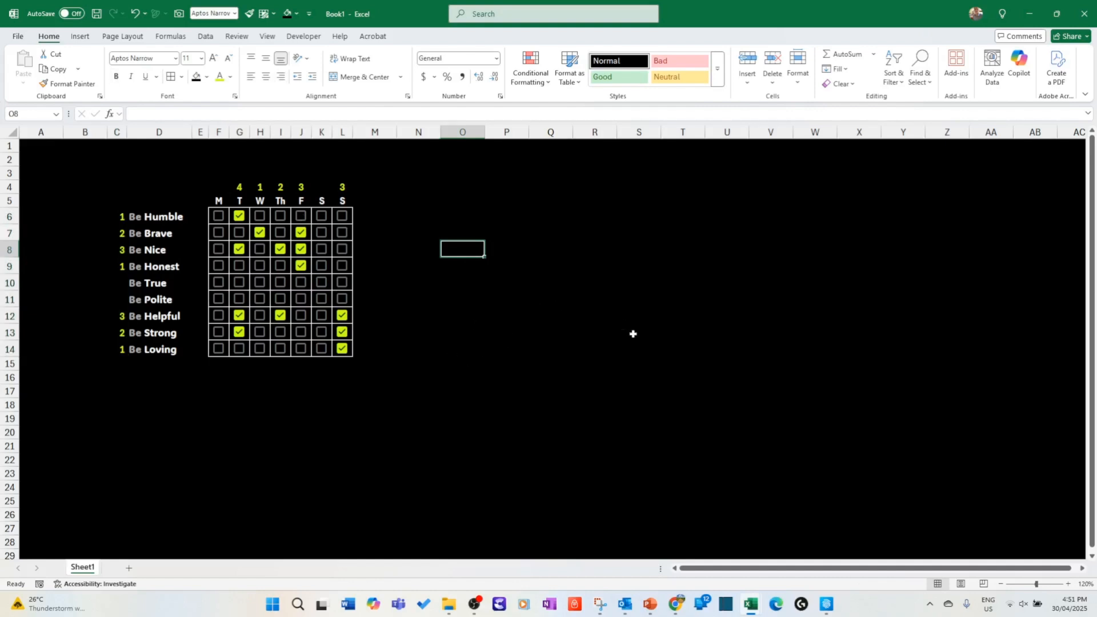
Step: Tick the Monday, Tuesday, Wednesday, Thursday and Saturday boxes for Be True and the Monday box for Be Honest
left_click(239, 281)
left_click(260, 283)
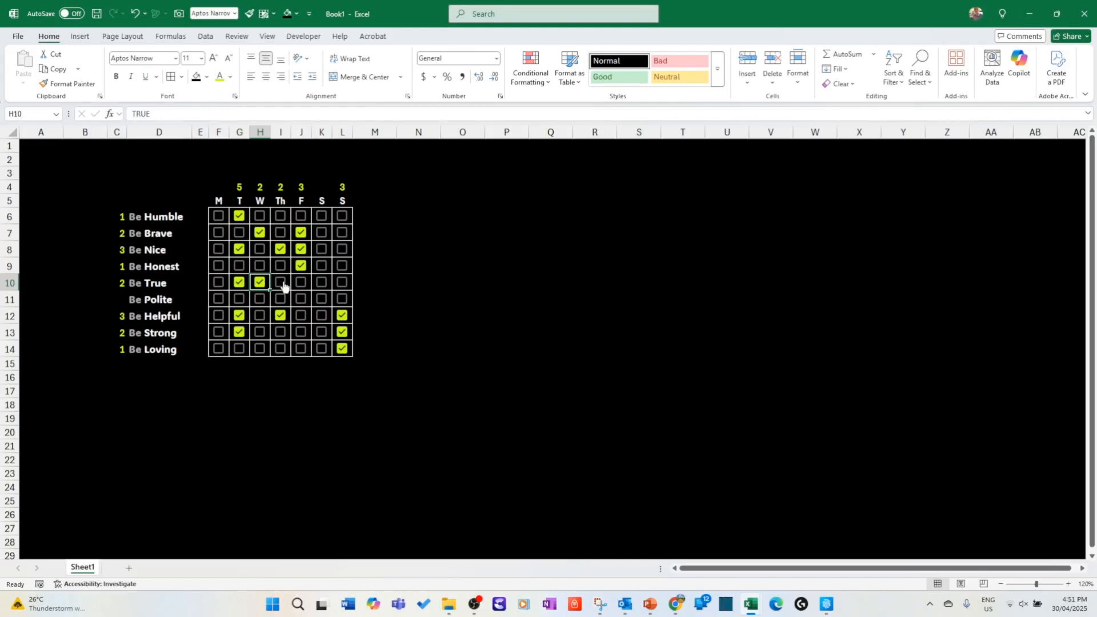
left_click(280, 282)
left_click(317, 283)
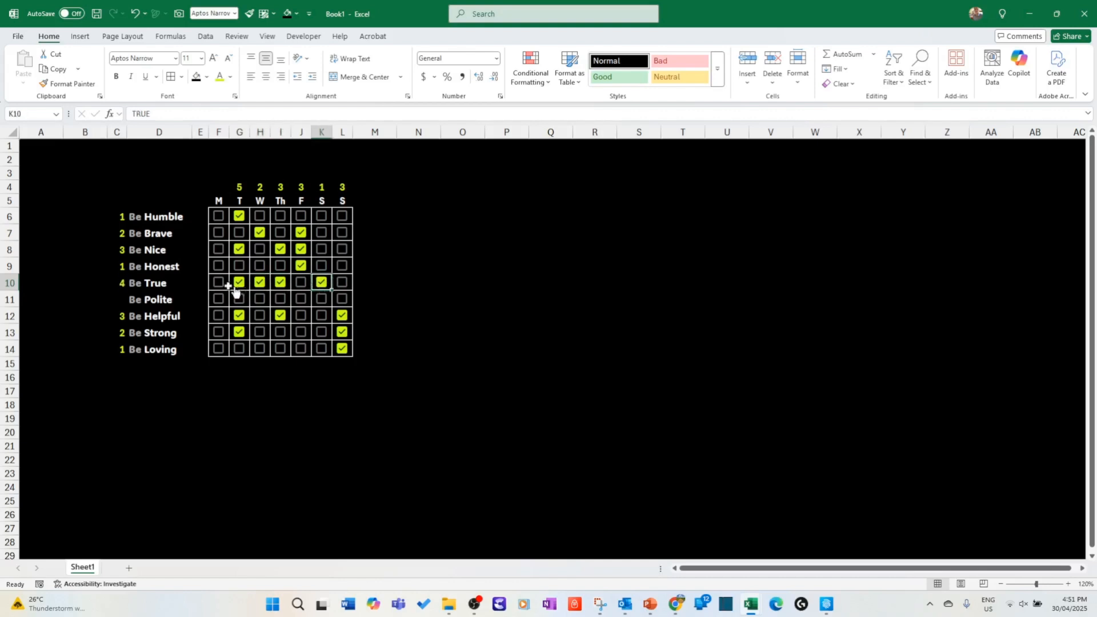
left_click(217, 284)
left_click(218, 265)
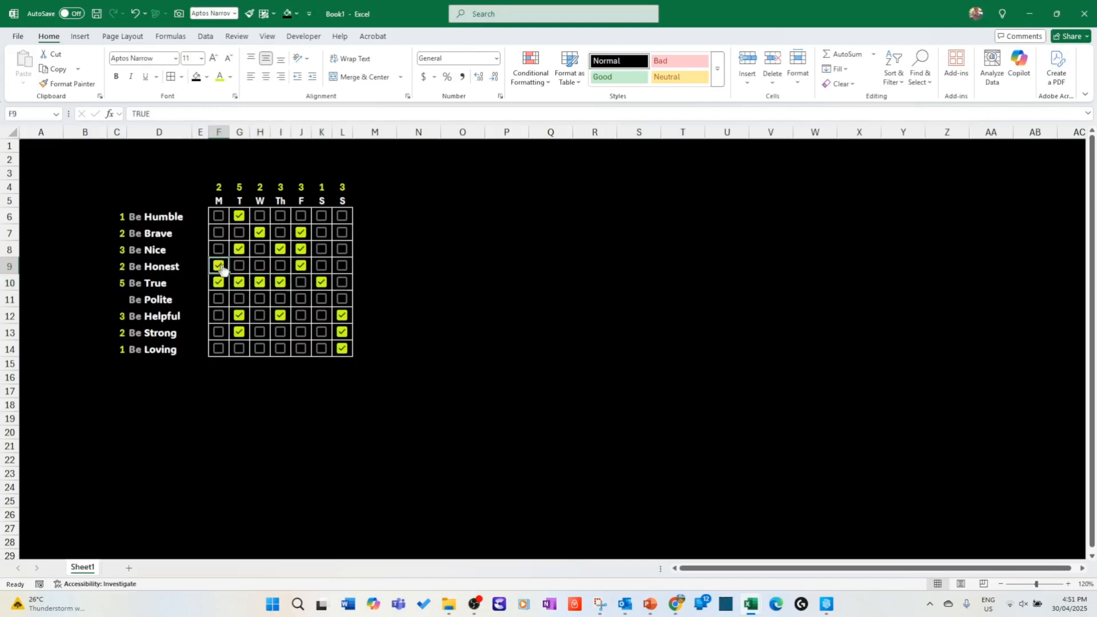
left_click(323, 443)
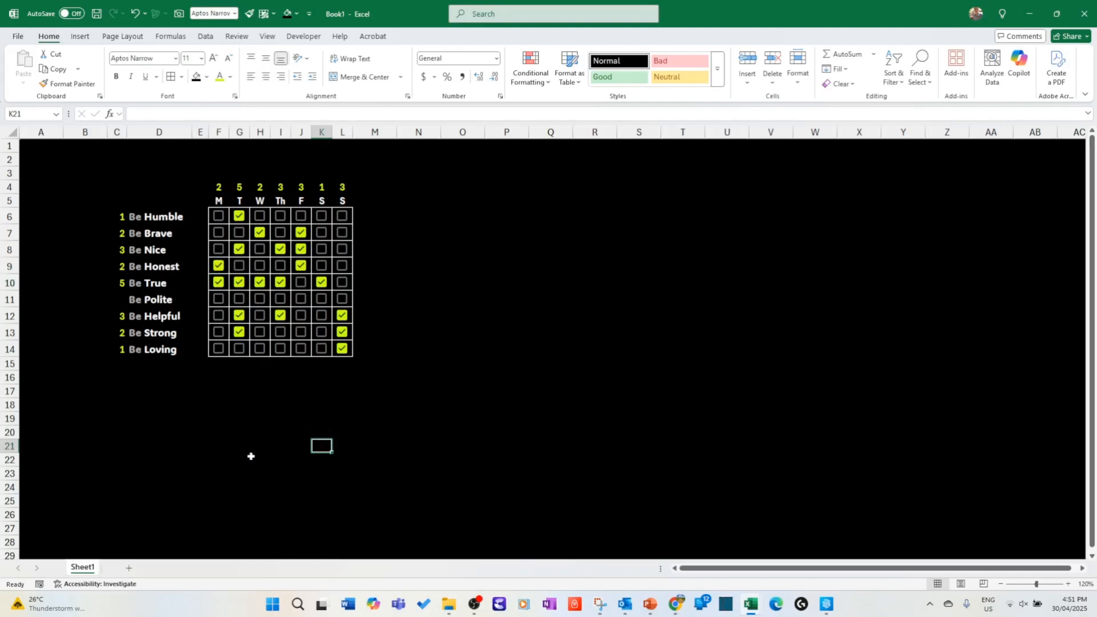